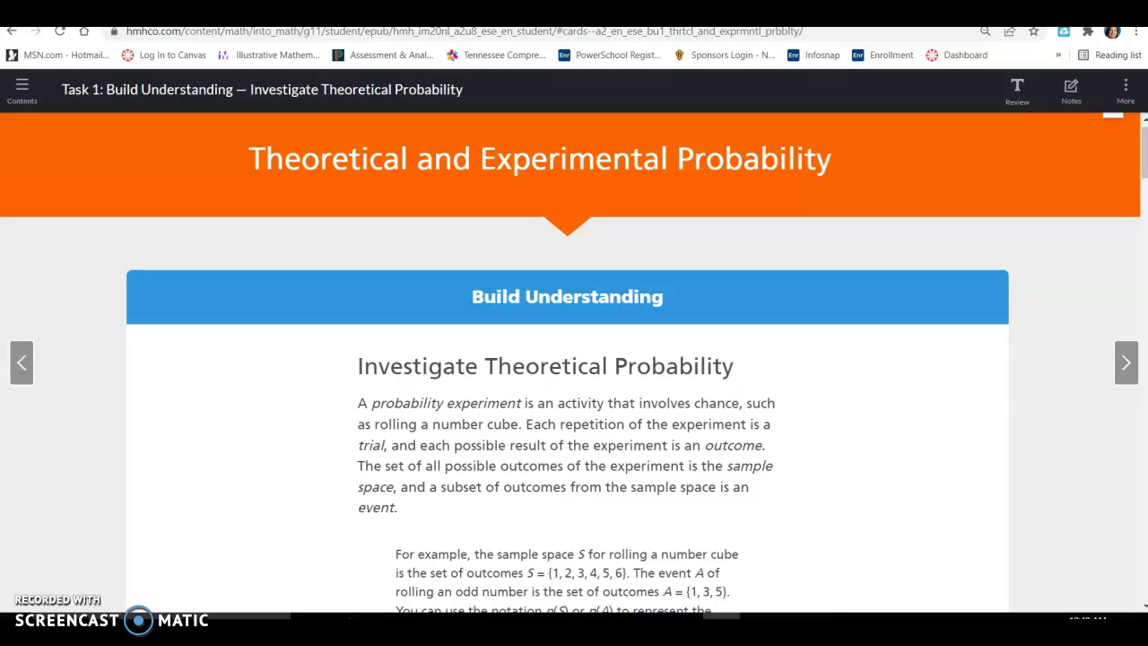
# Answer question A by selecting all outcomes from 1 to 12 as the green spinner's sample space S, and check the answer
pyautogui.scroll(-3, 574, 359)
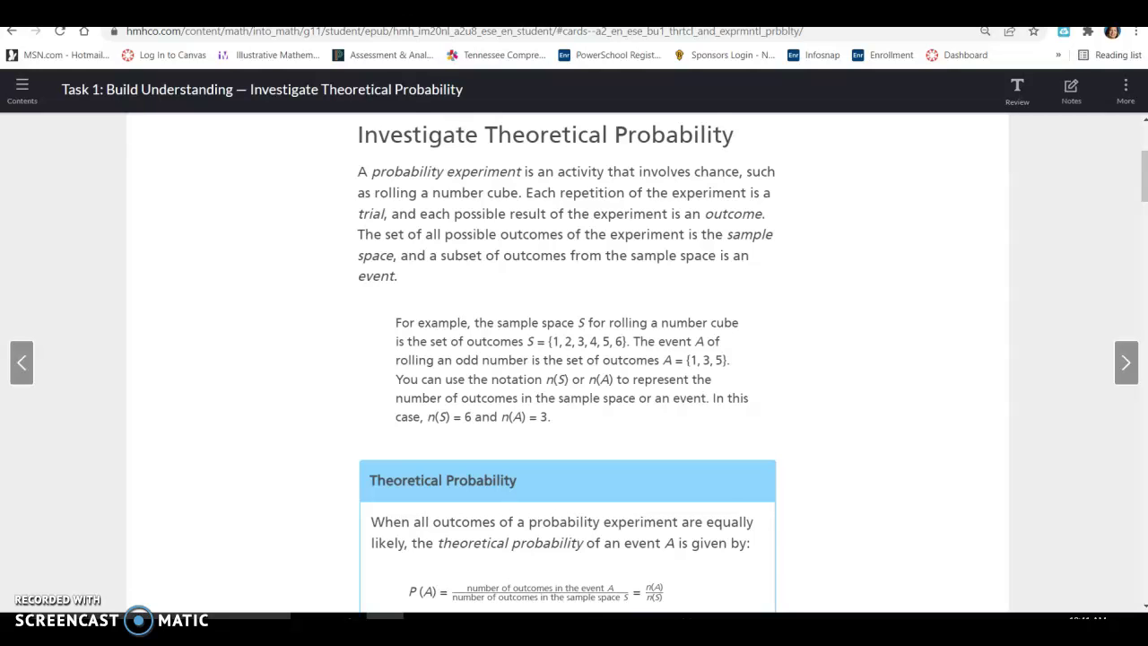
pyautogui.scroll(-3, 567, 366)
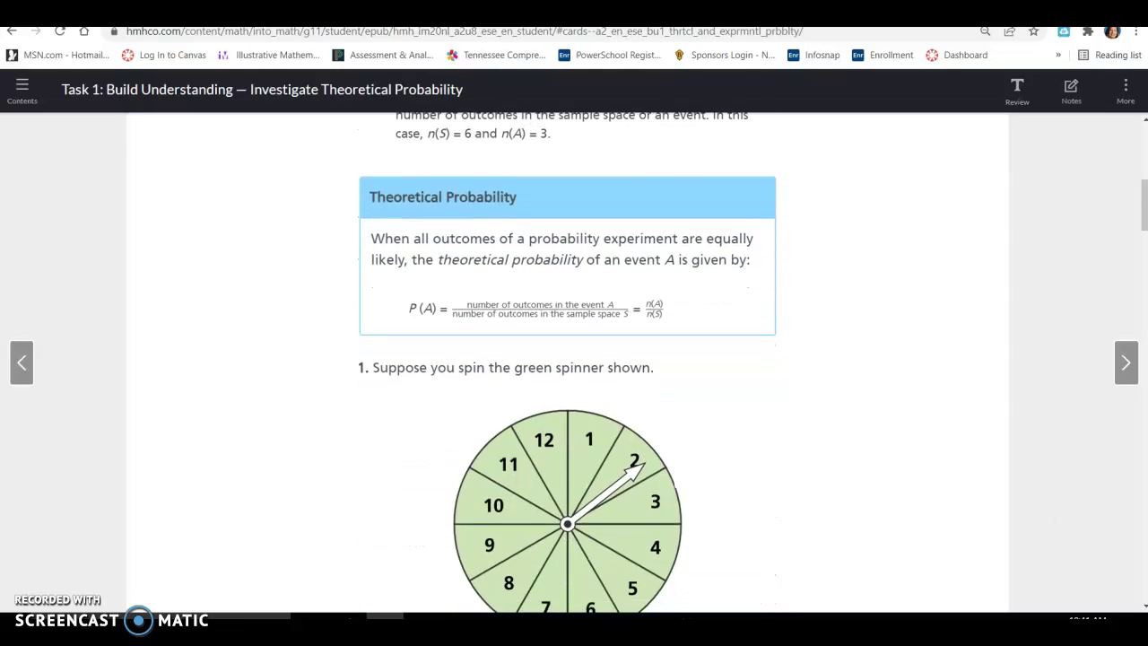
pyautogui.scroll(-1, 574, 362)
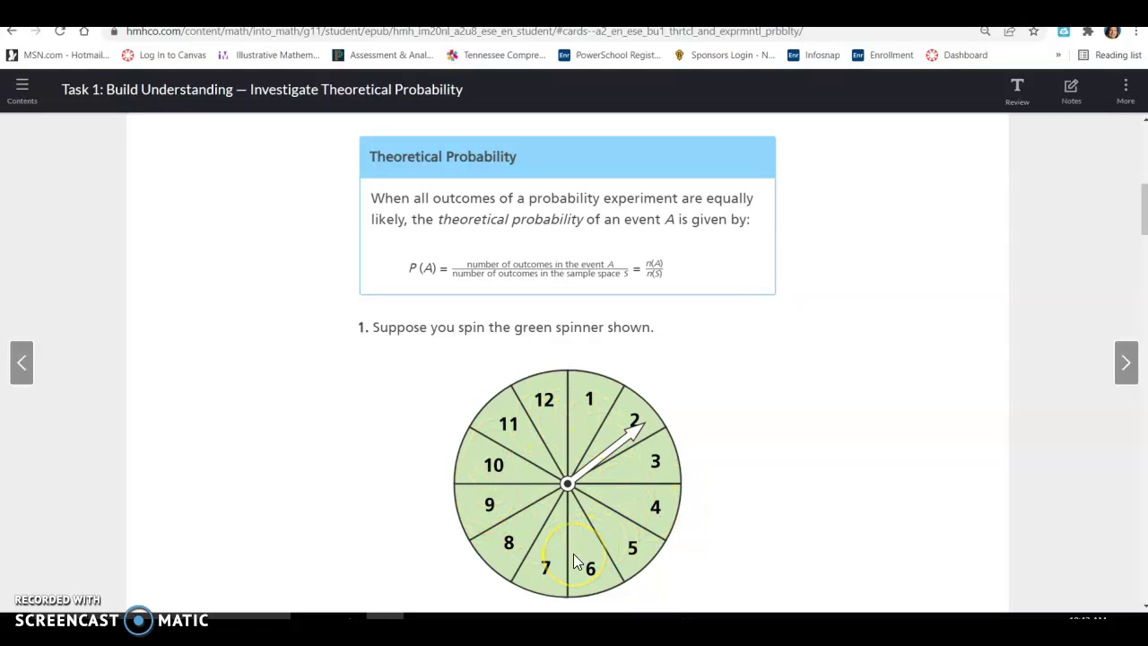
pyautogui.scroll(-3, 574, 556)
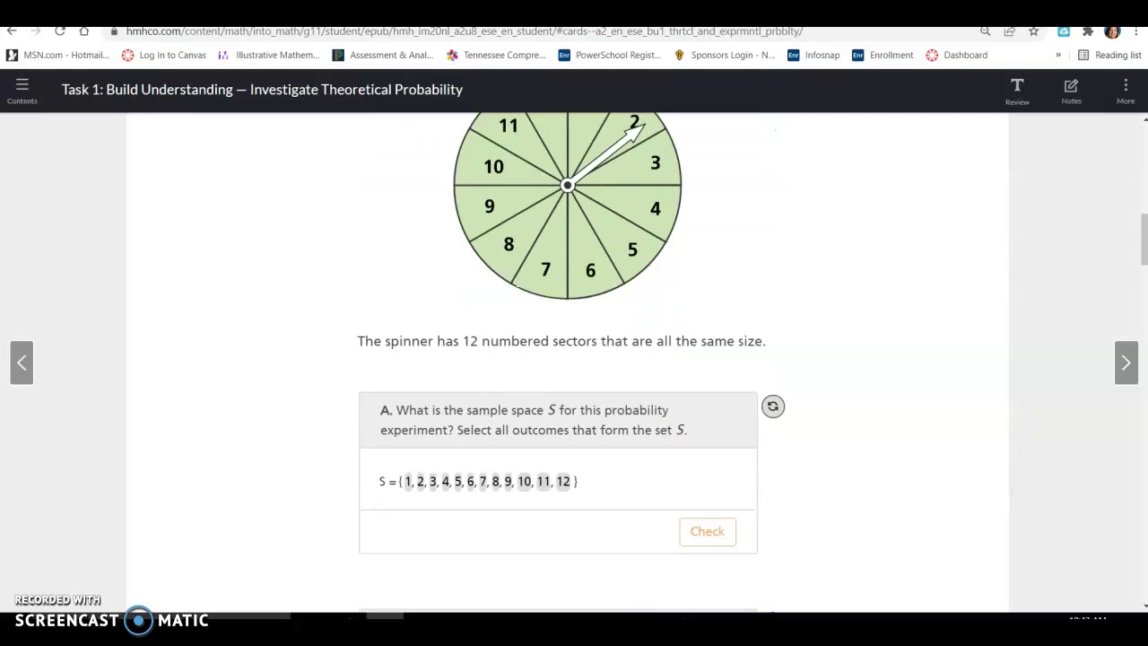
pyautogui.scroll(-1, 574, 359)
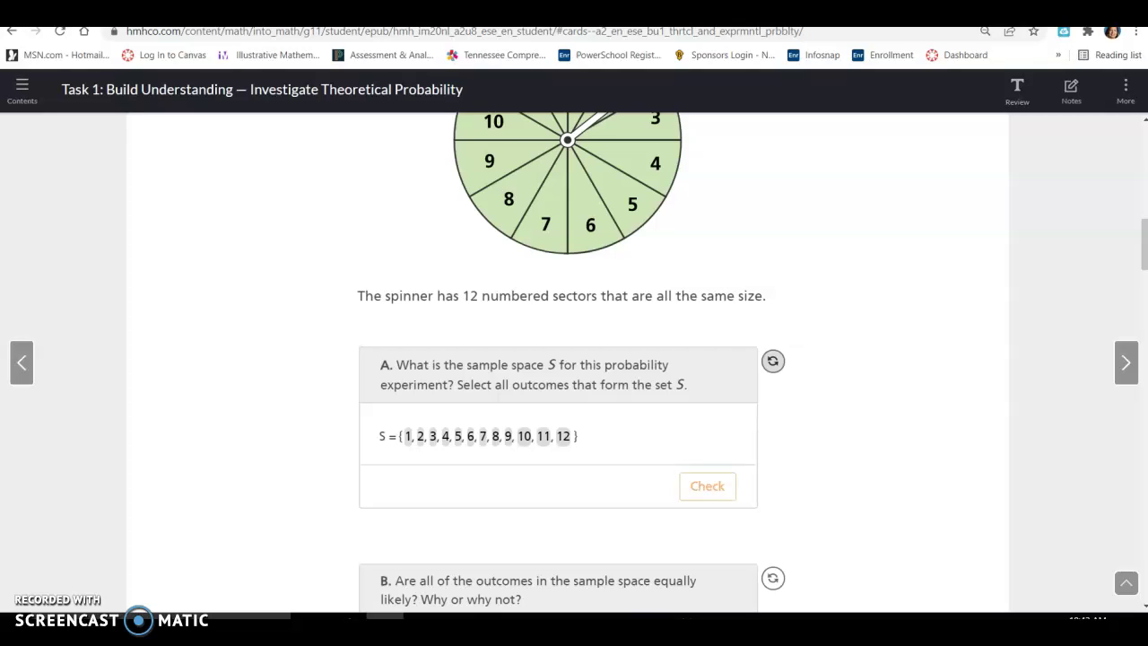
pyautogui.scroll(1, 574, 358)
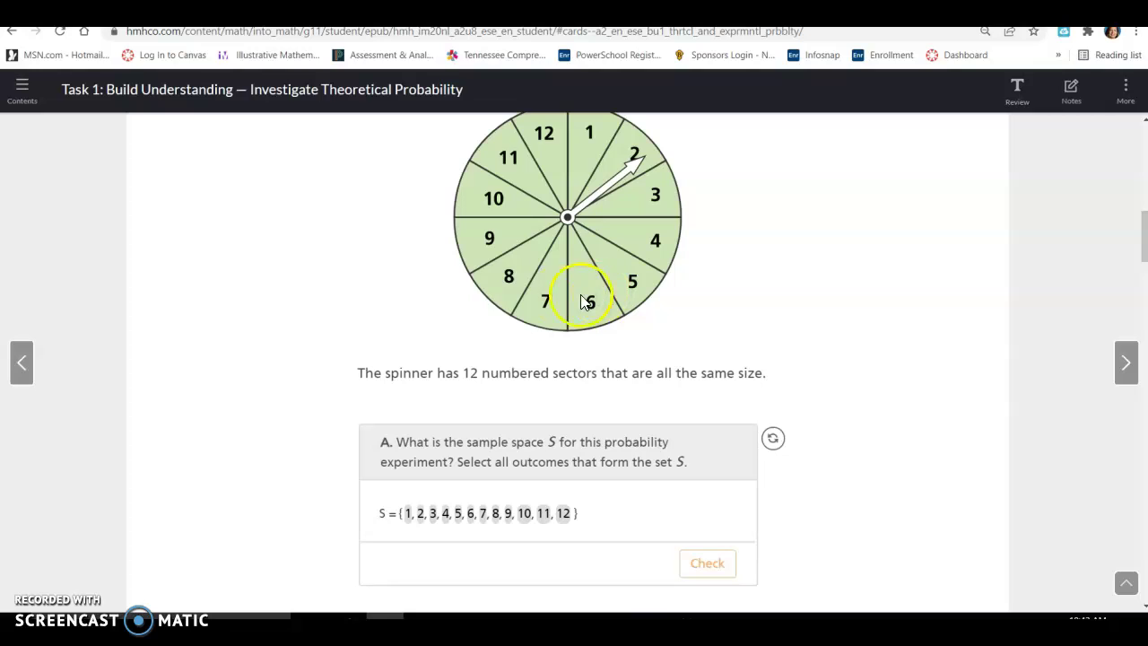
pyautogui.click(408, 512)
pyautogui.click(419, 518)
pyautogui.click(431, 519)
pyautogui.click(446, 518)
pyautogui.click(458, 518)
pyautogui.click(470, 518)
pyautogui.click(483, 518)
pyautogui.click(495, 518)
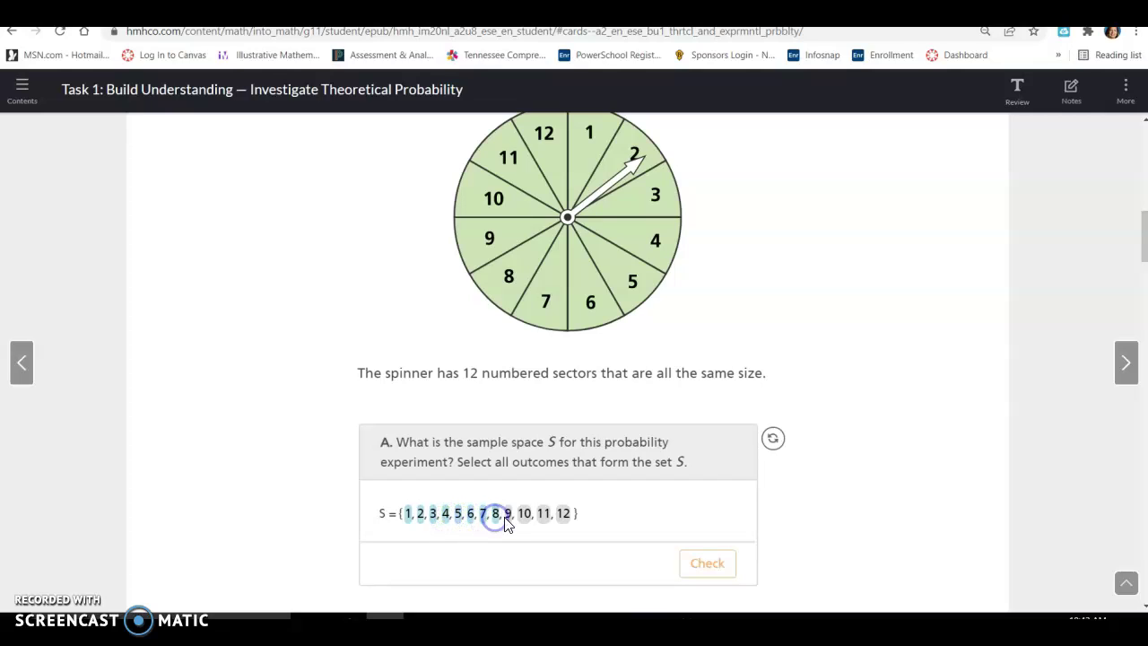
pyautogui.click(507, 518)
pyautogui.click(524, 518)
pyautogui.click(543, 518)
pyautogui.click(563, 518)
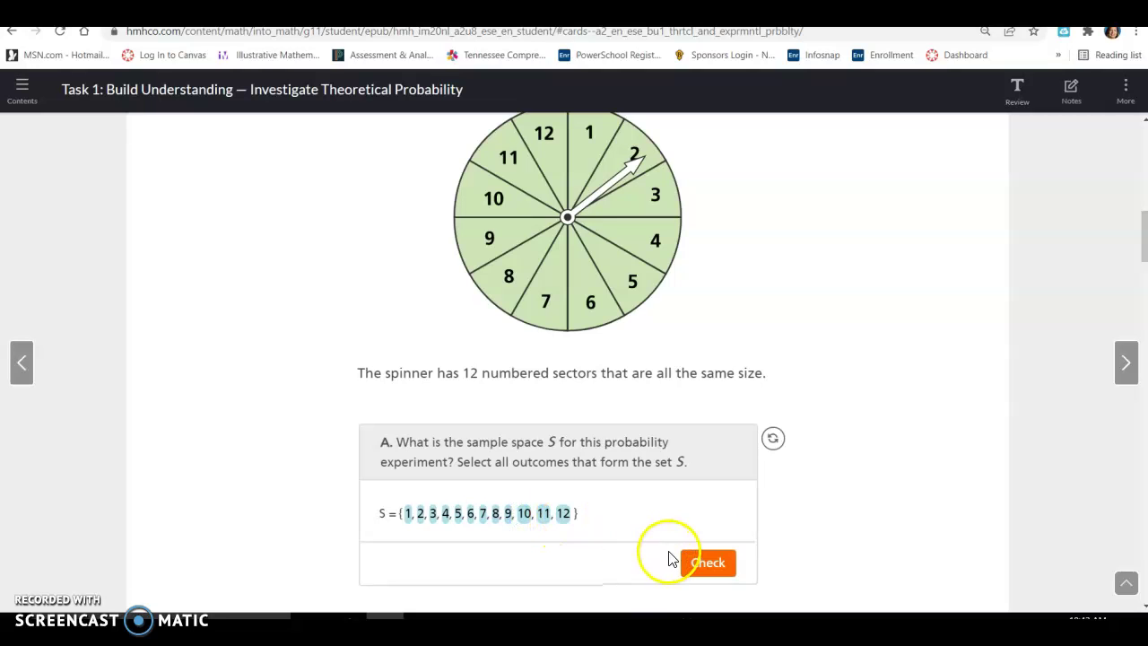
pyautogui.click(701, 561)
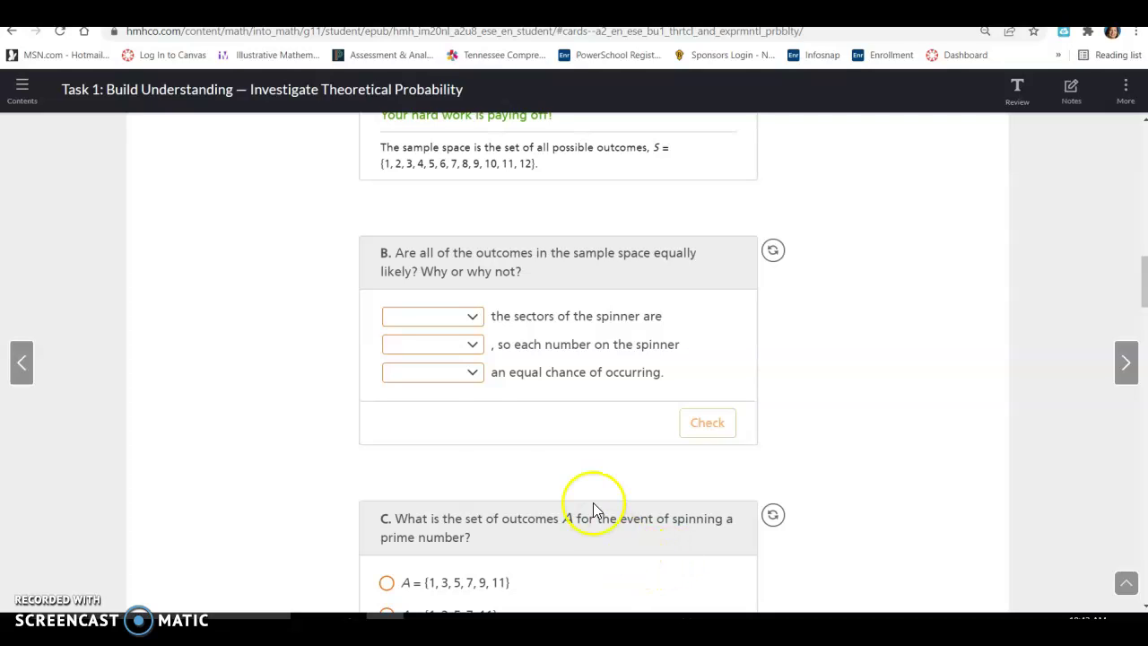
# Complete question B with "Yes,", "all the same size" and "has", and check the answer
pyautogui.click(452, 319)
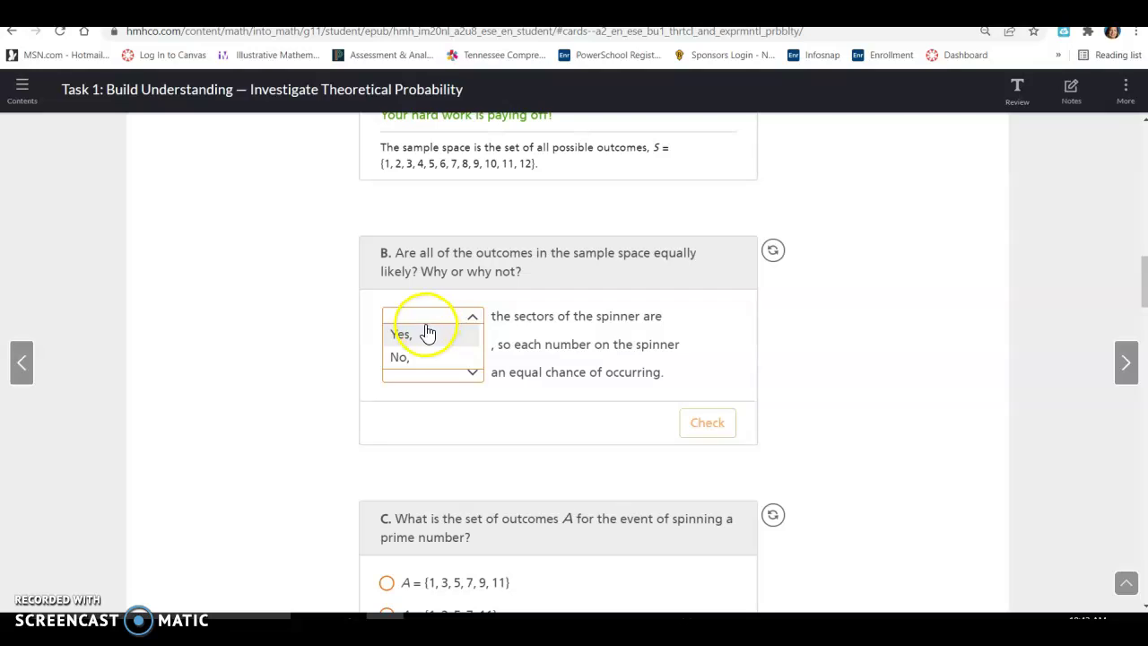
pyautogui.click(422, 334)
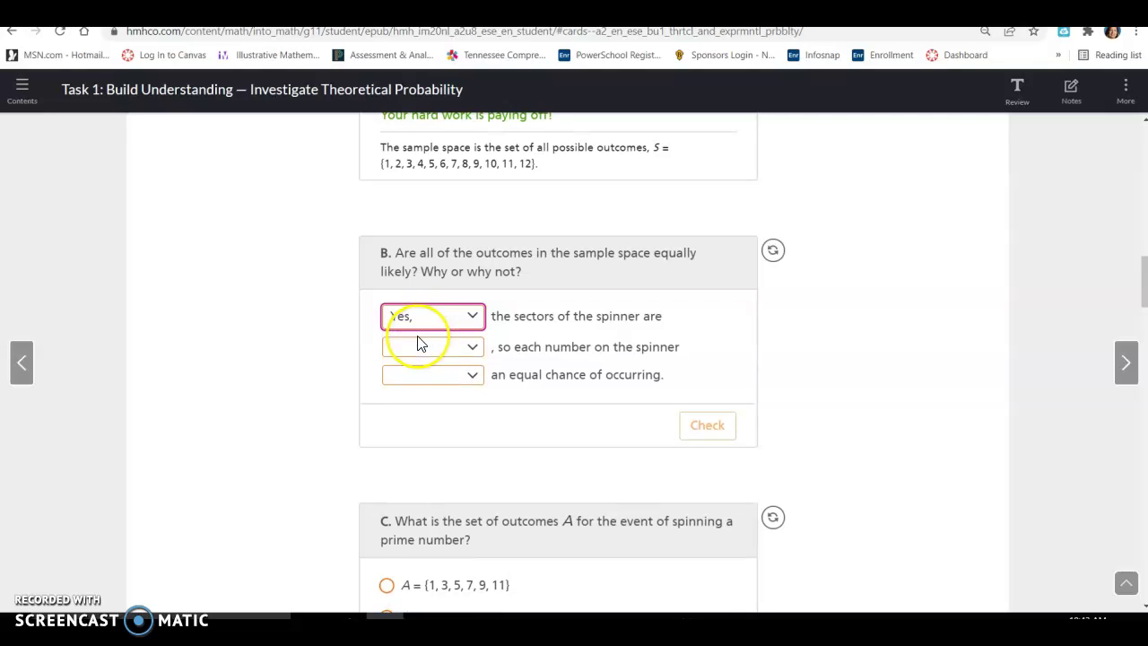
pyautogui.click(474, 347)
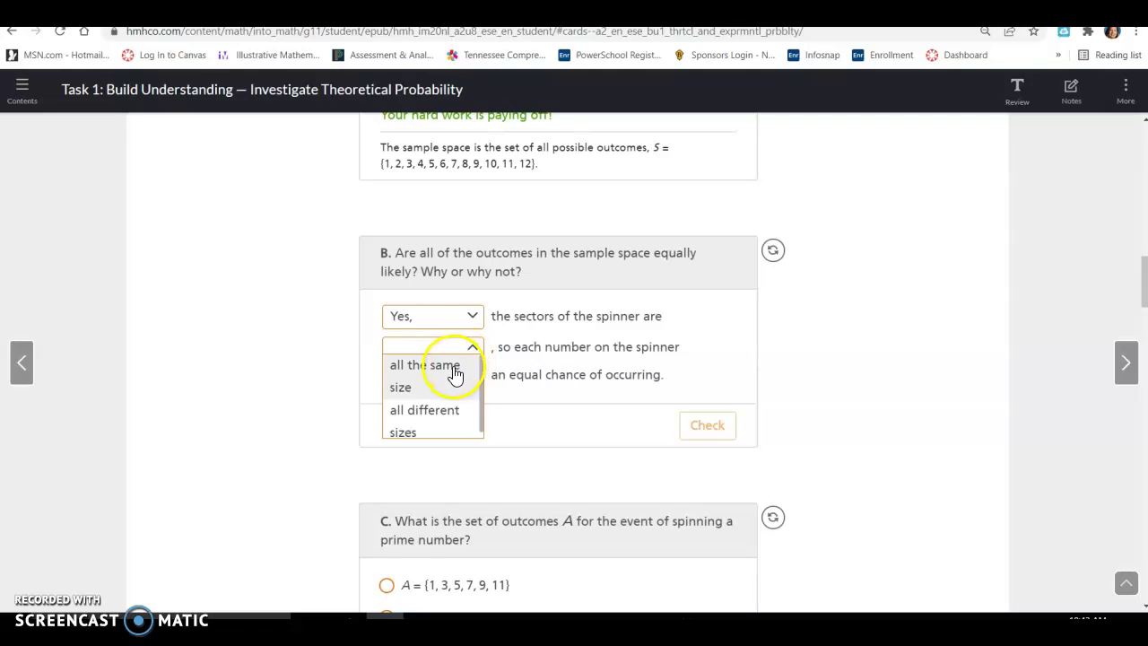
pyautogui.click(454, 375)
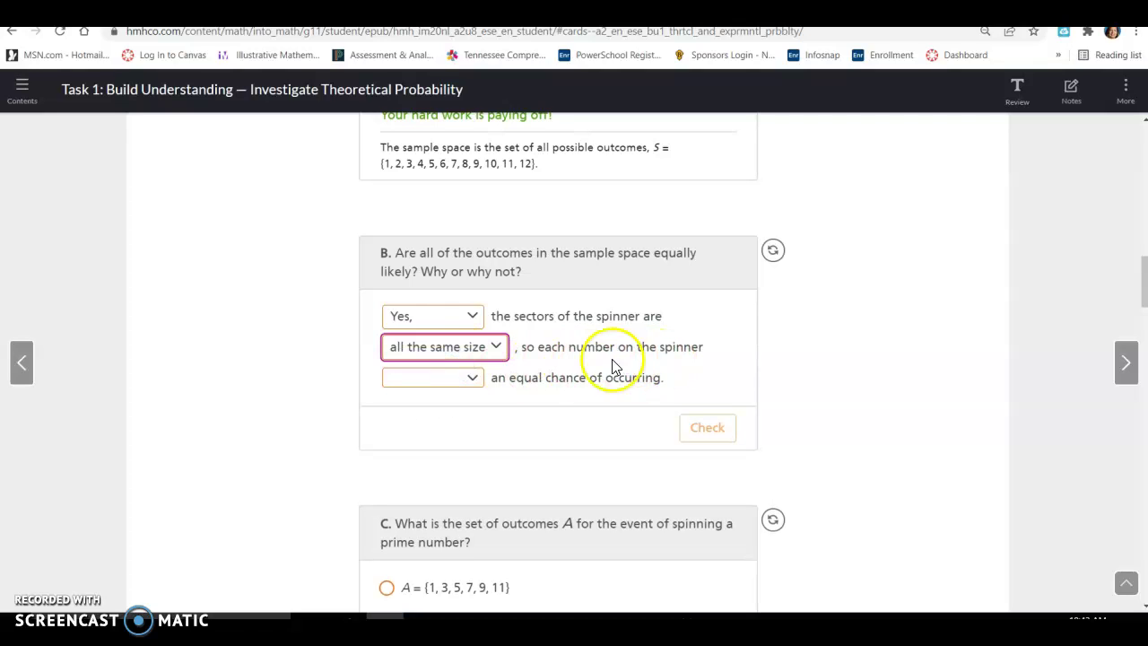
pyautogui.click(470, 375)
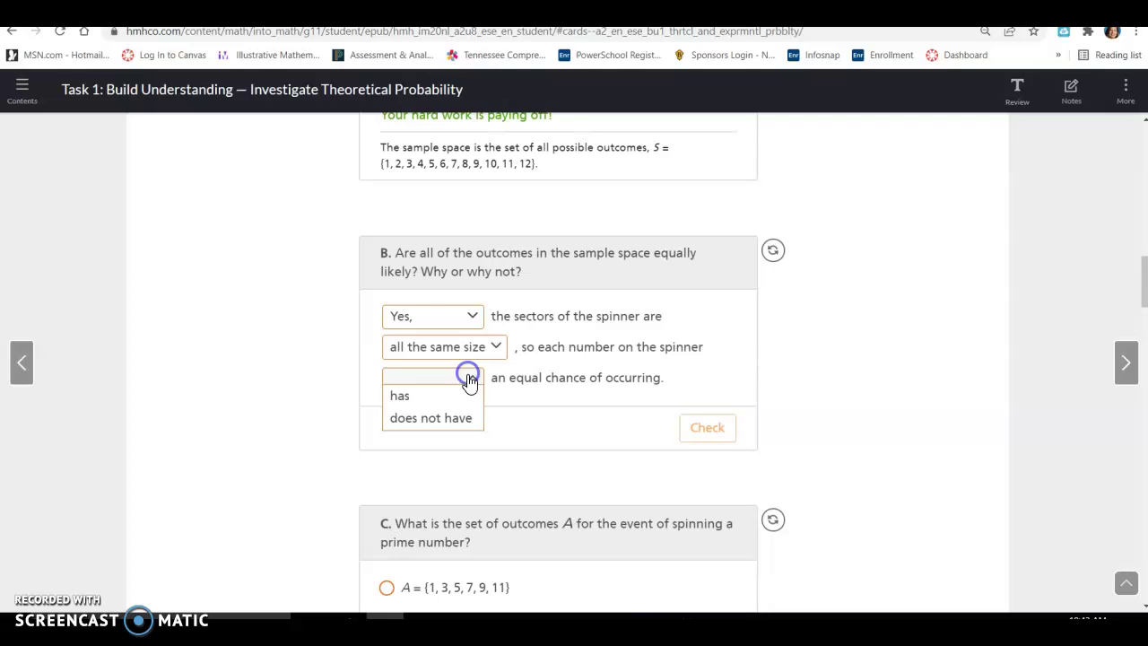
pyautogui.click(423, 397)
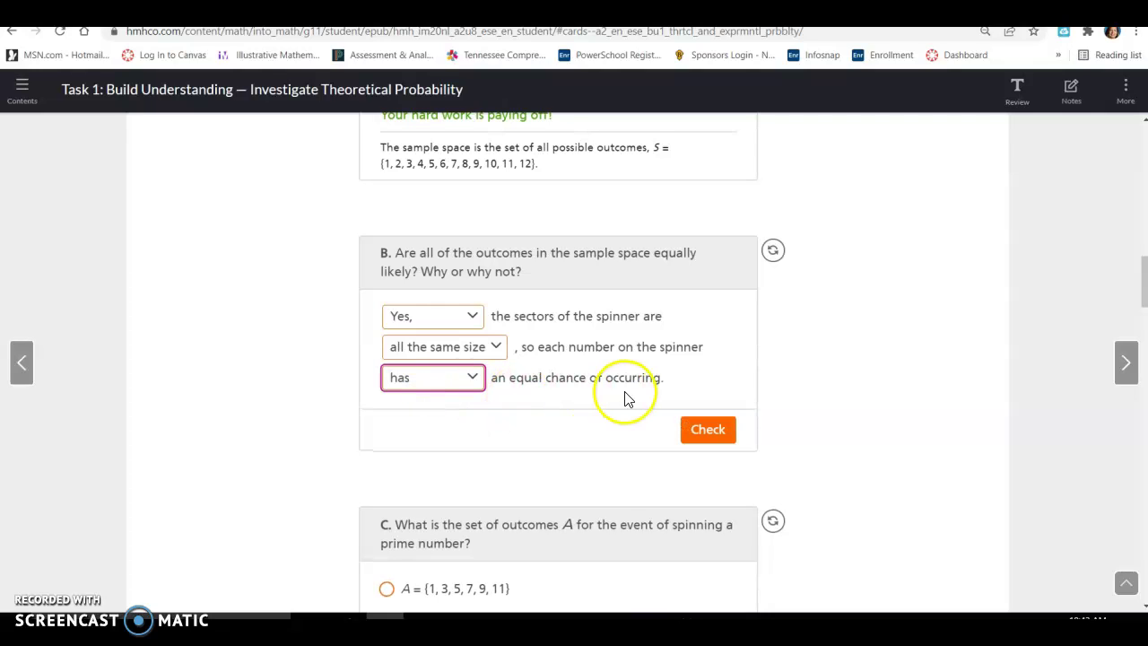
pyautogui.click(726, 429)
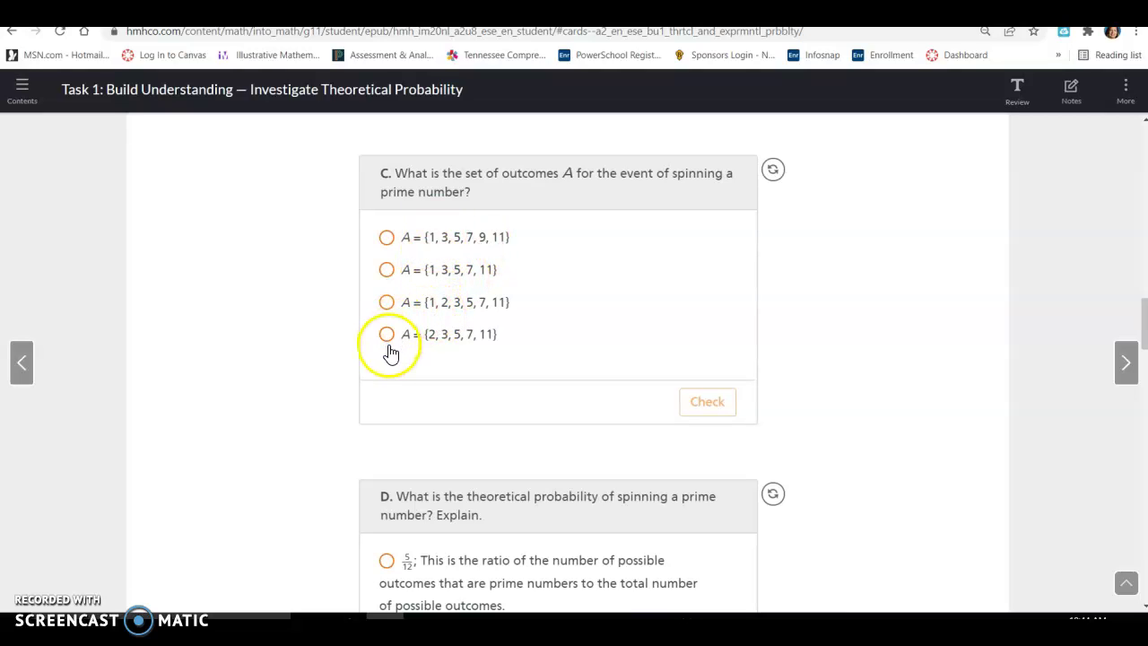
# Choose A = {2, 3, 5, 7, 11} as the prime-number outcomes in question C and check the answer
pyautogui.click(386, 335)
pyautogui.click(705, 403)
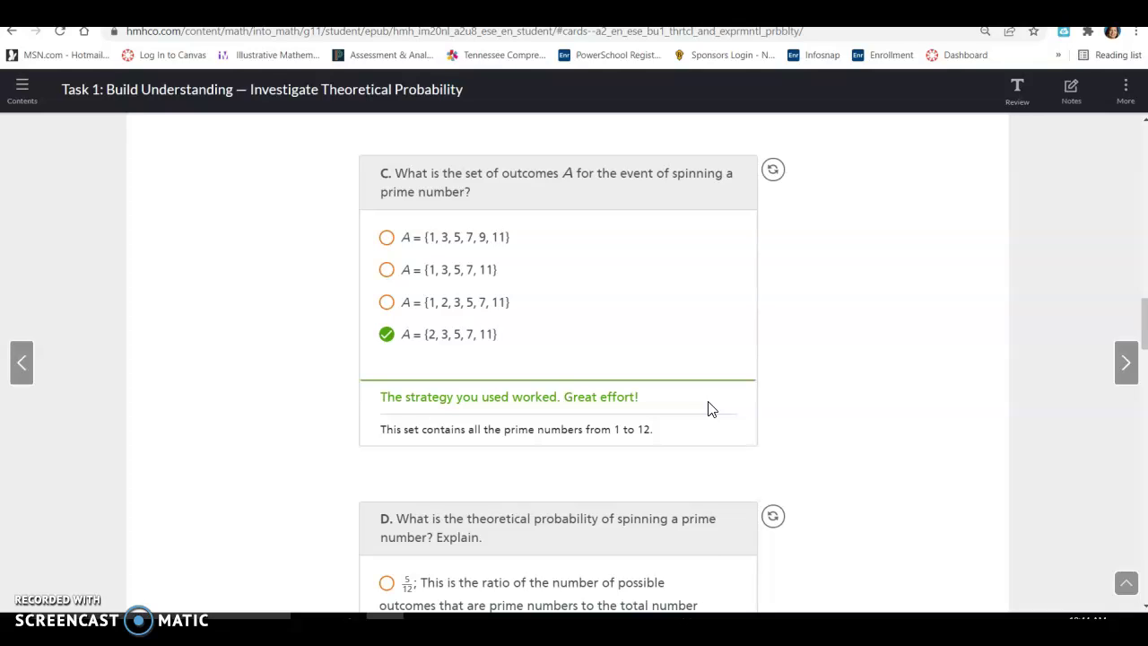
# Review the spinner, earlier answers and probability formula, and answer question D with 5/12, primes to total outcomes, checking the answer
pyautogui.scroll(7, 708, 408)
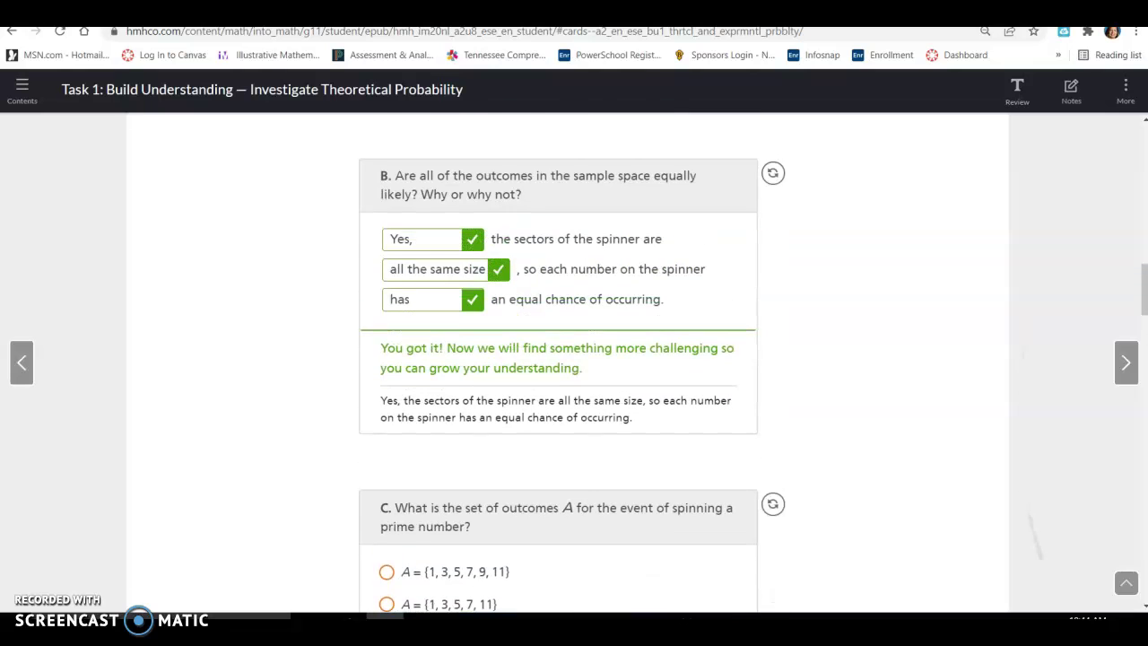
pyautogui.scroll(3, 708, 408)
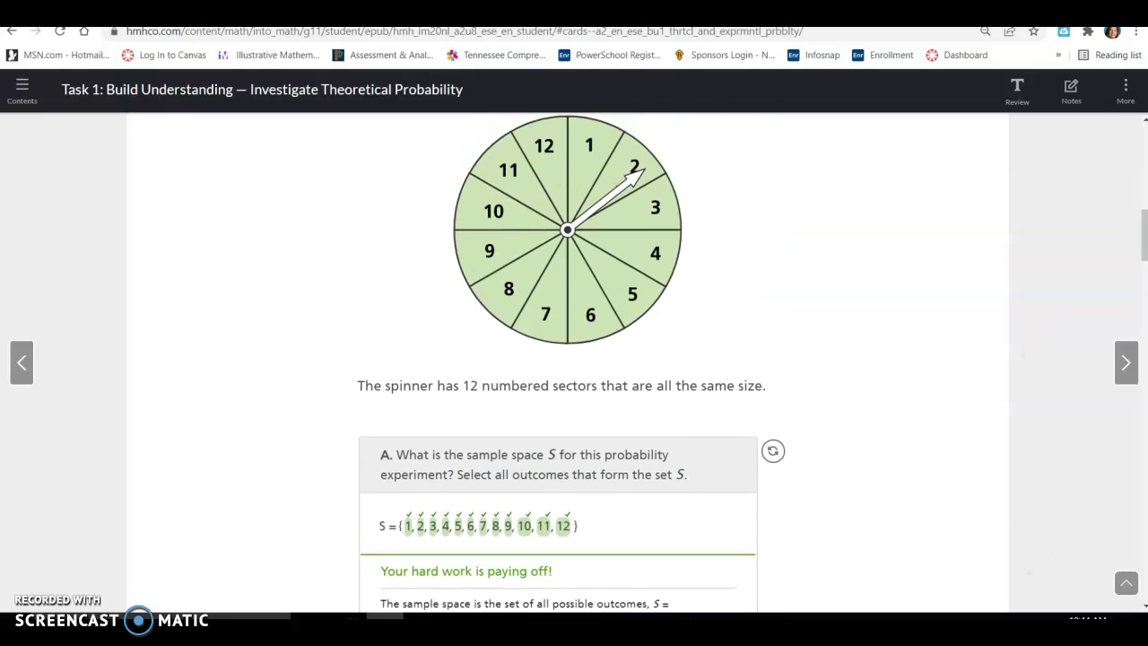
pyautogui.scroll(-10, 571, 362)
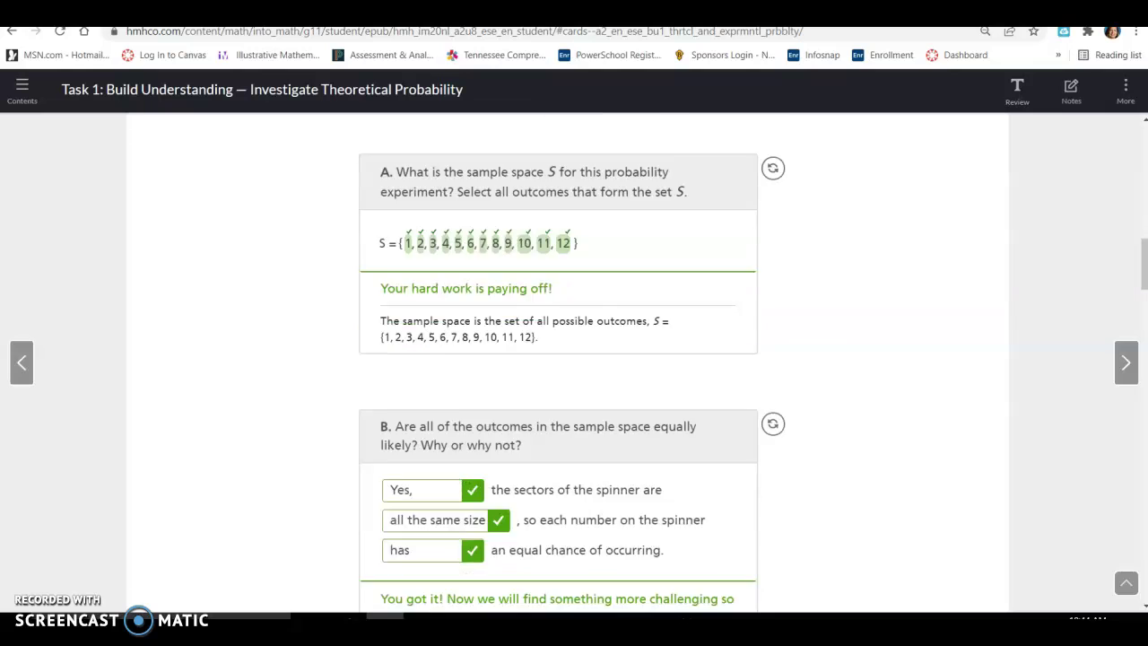
pyautogui.scroll(-6, 574, 362)
pyautogui.scroll(5, 574, 363)
pyautogui.scroll(1, 573, 363)
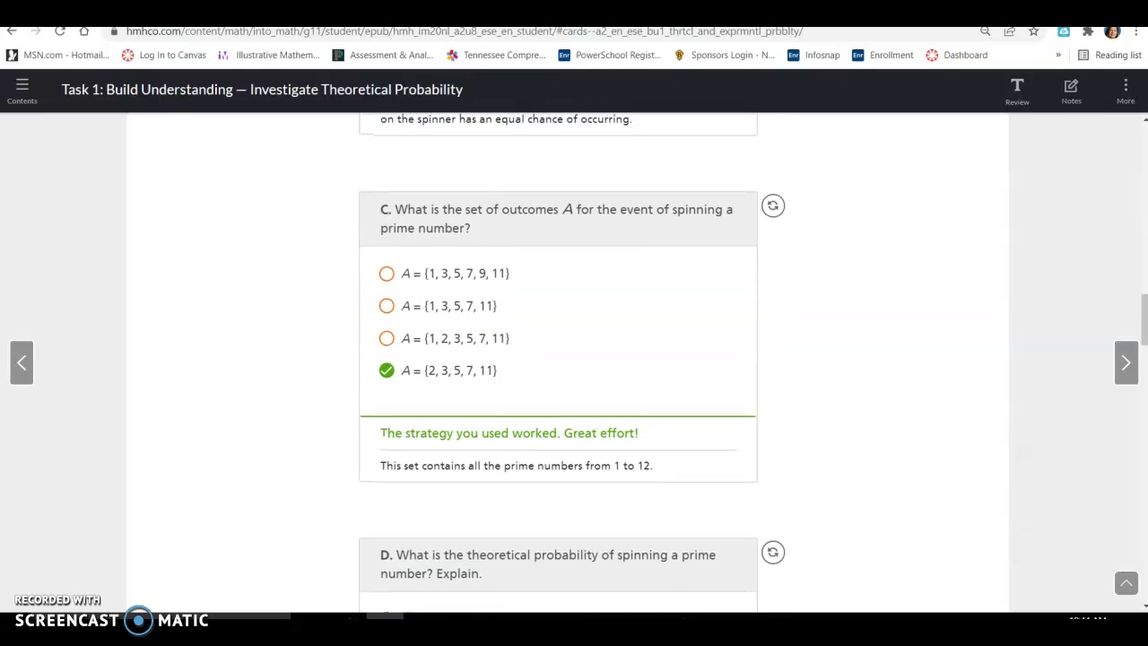
pyautogui.scroll(-1, 574, 363)
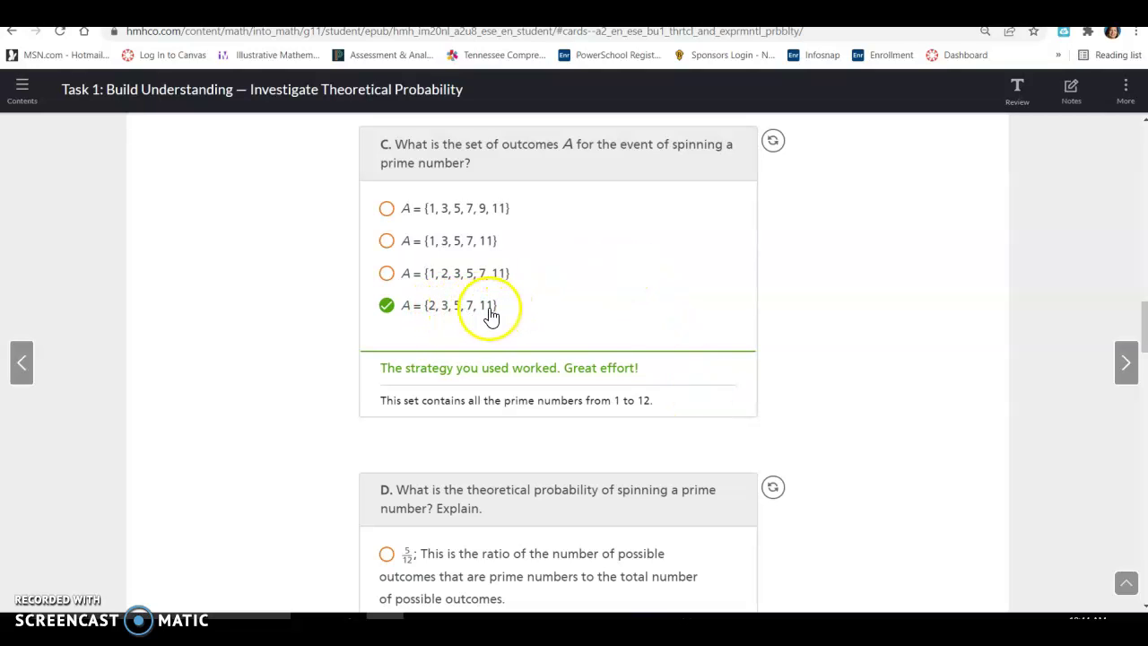
pyautogui.scroll(15, 490, 315)
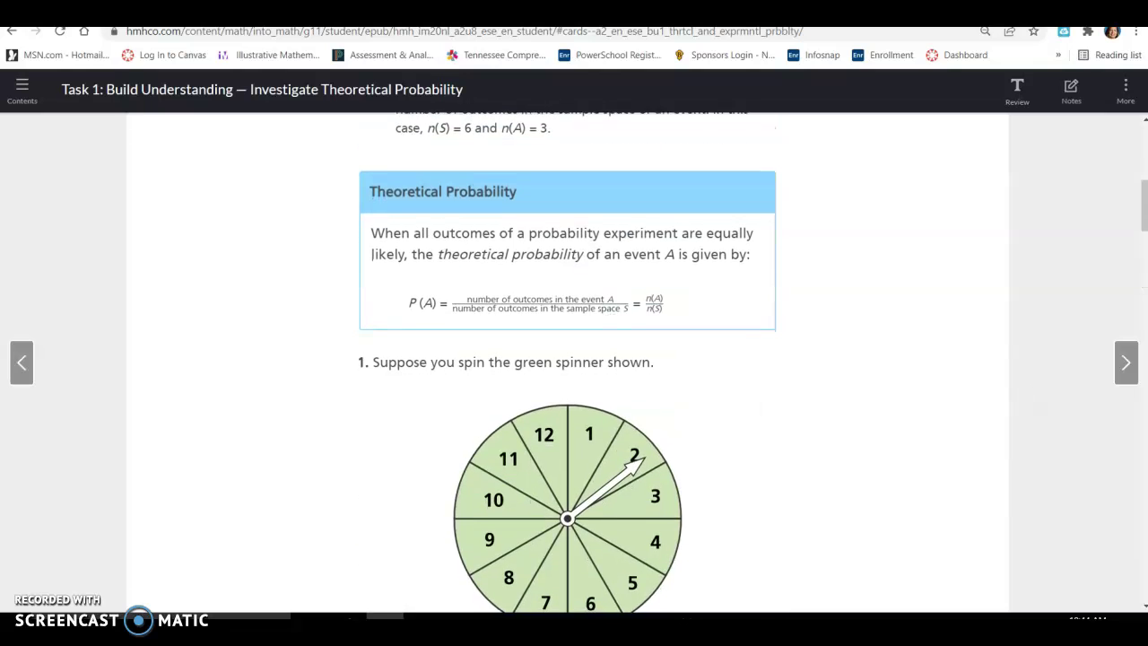
pyautogui.scroll(-18, 558, 358)
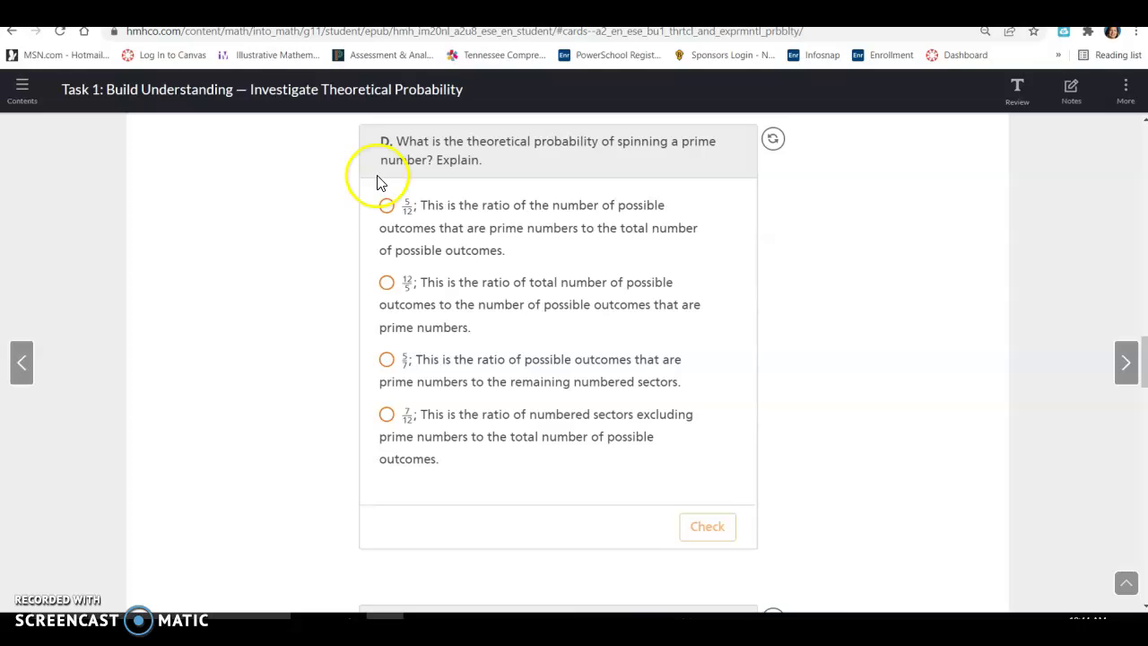
pyautogui.click(387, 211)
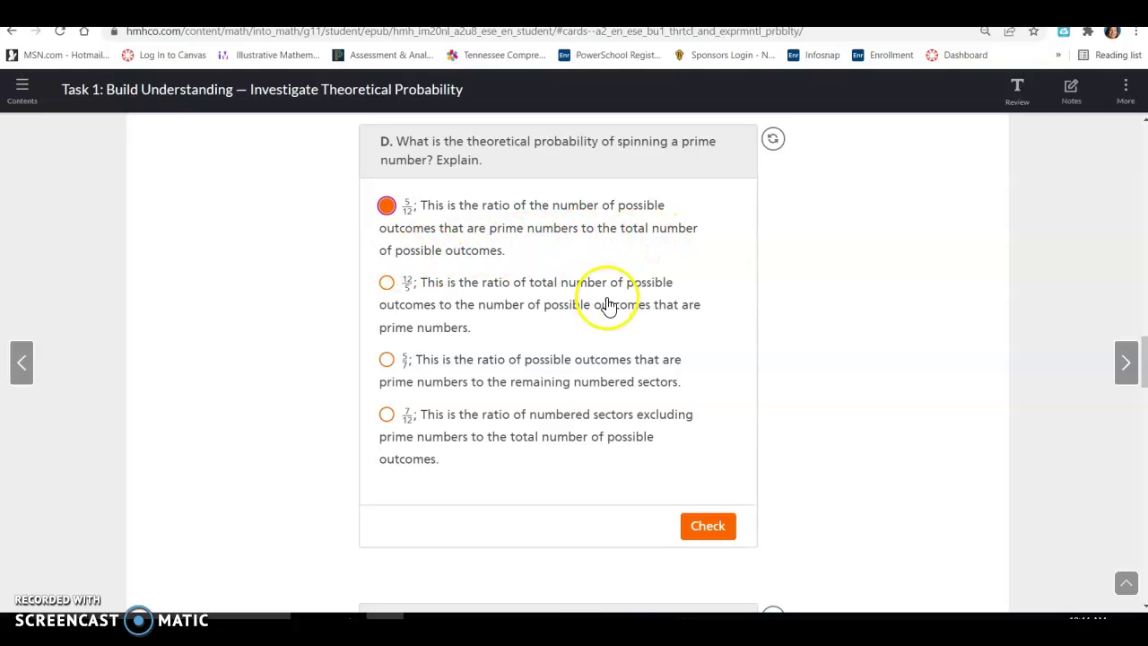
pyautogui.click(714, 527)
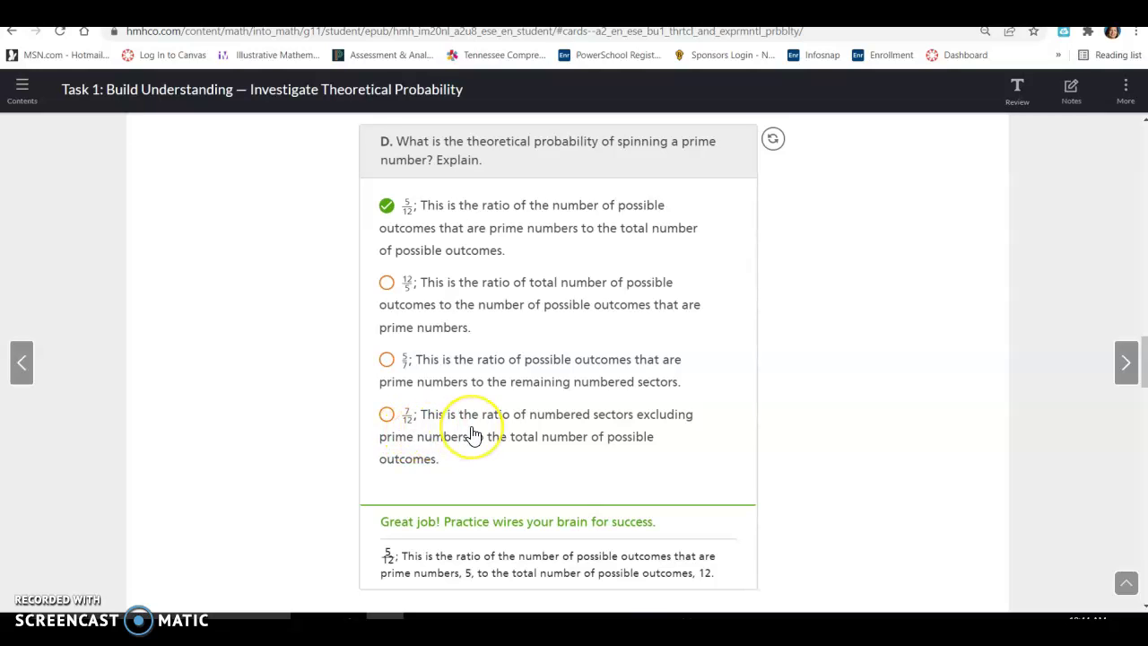
# Read open-response questions E and F, and compare question F's fairness claim with the sector sizes of the blue spinner
pyautogui.scroll(-5, 474, 435)
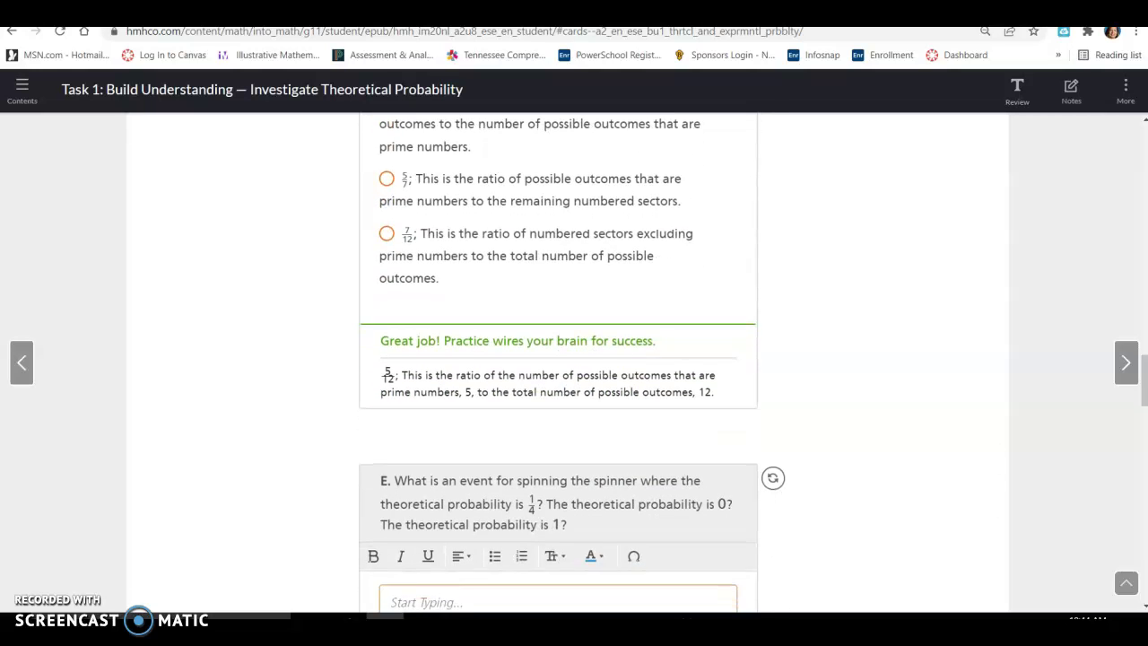
pyautogui.scroll(-1, 473, 434)
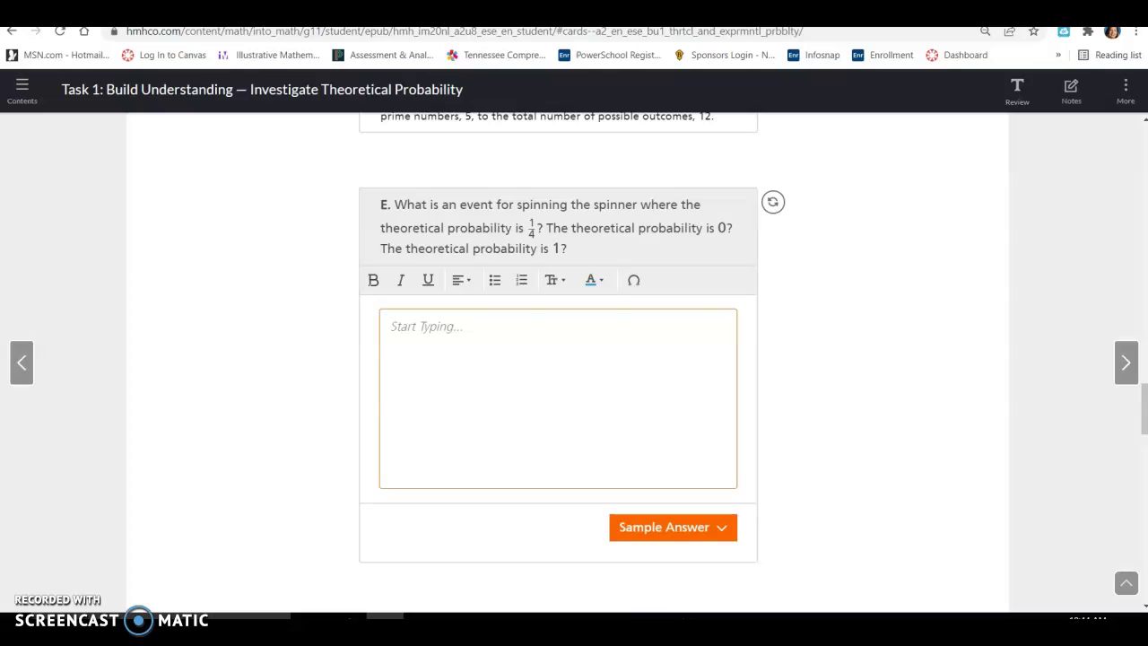
pyautogui.scroll(-1, 474, 434)
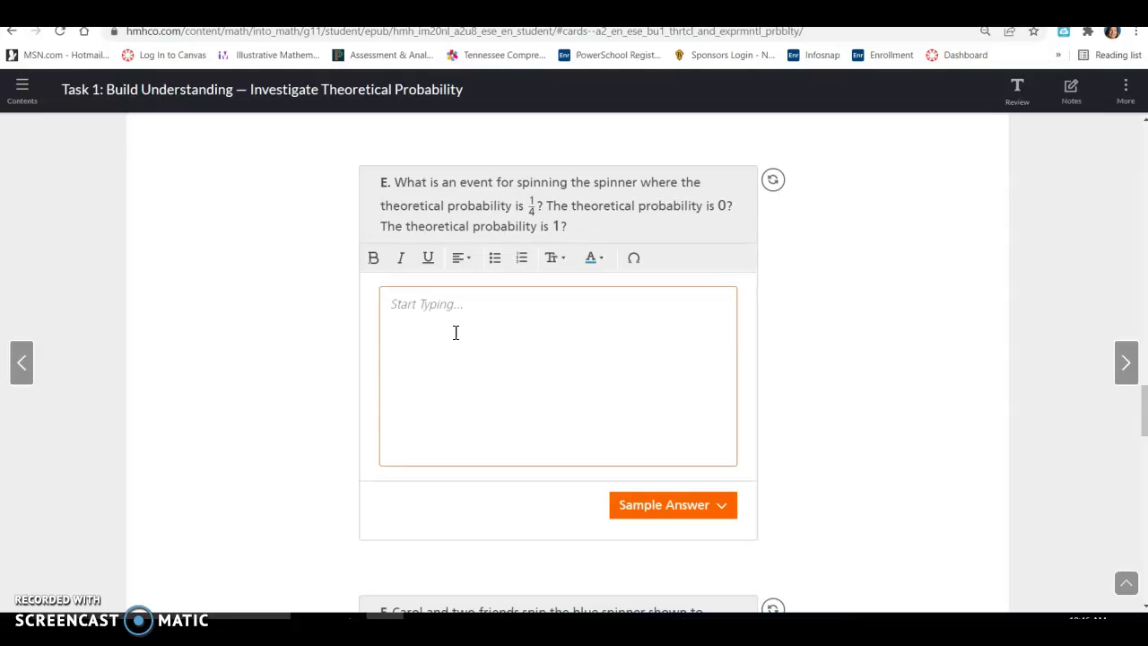
pyautogui.scroll(-4, 455, 333)
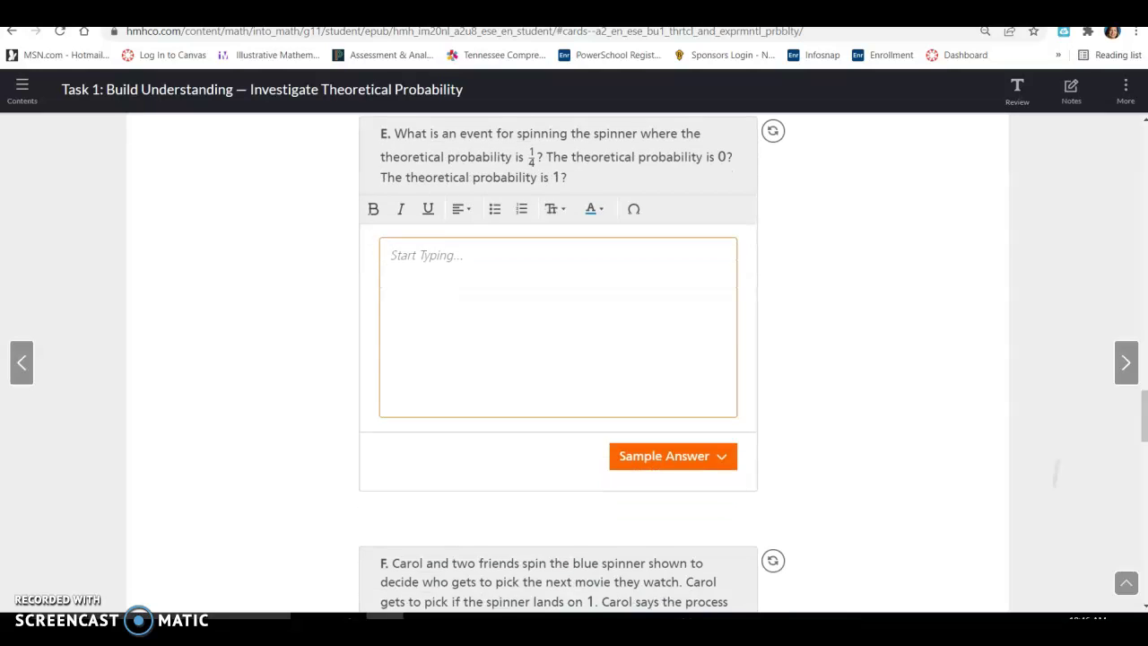
pyautogui.scroll(-1, 558, 358)
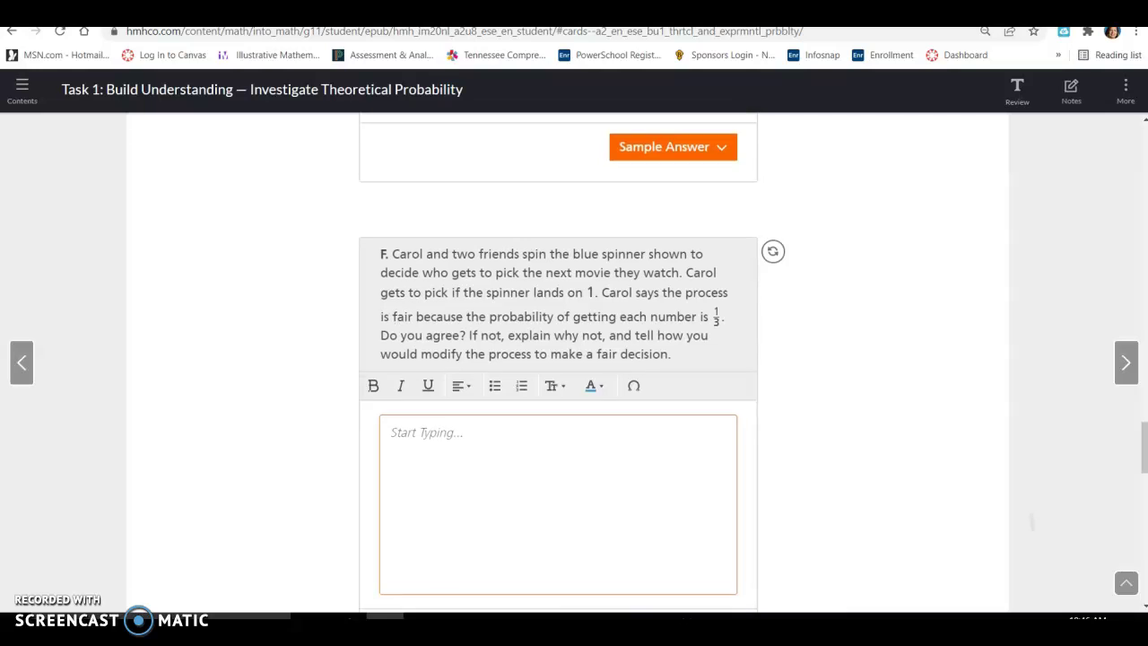
pyautogui.scroll(-1, 558, 359)
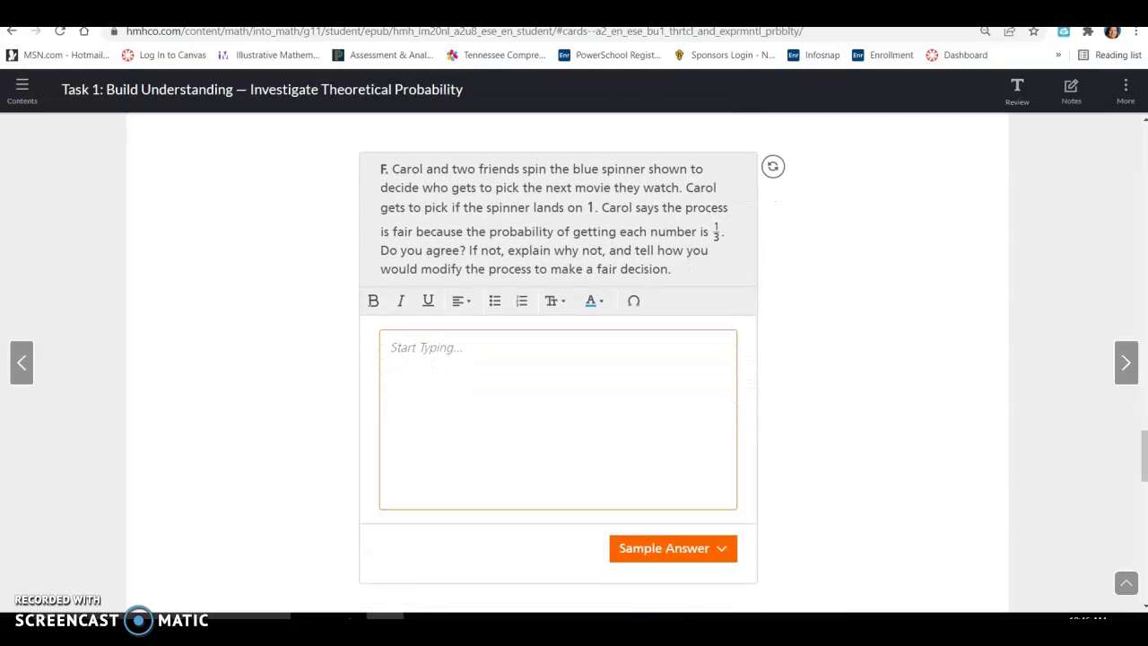
pyautogui.scroll(-4, 558, 359)
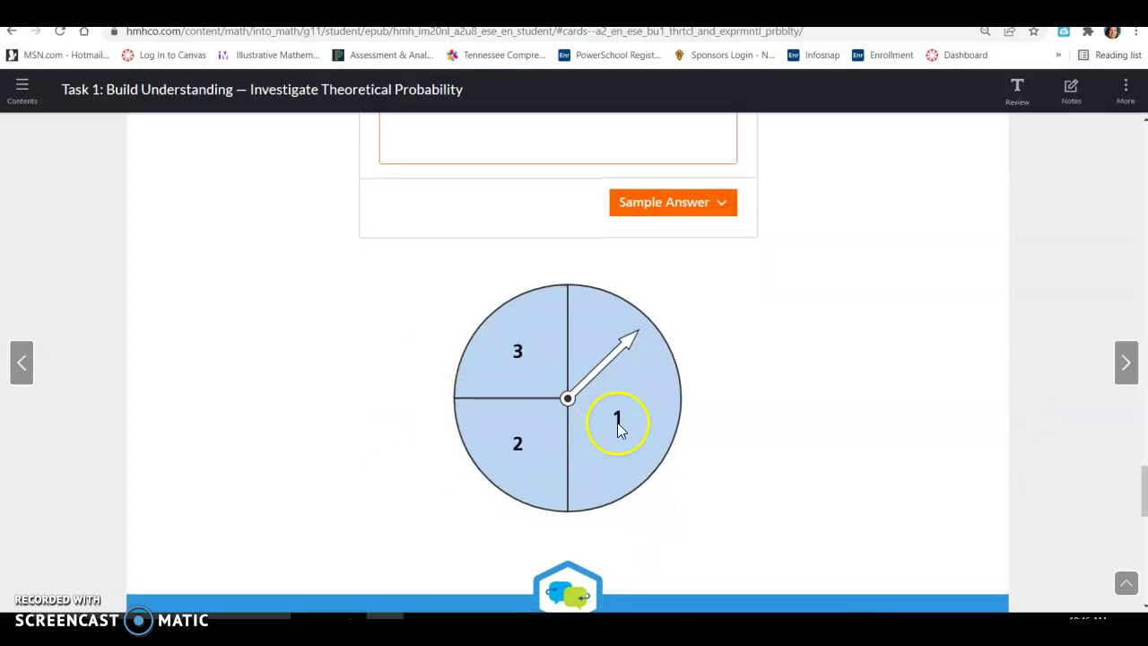
pyautogui.scroll(4, 523, 352)
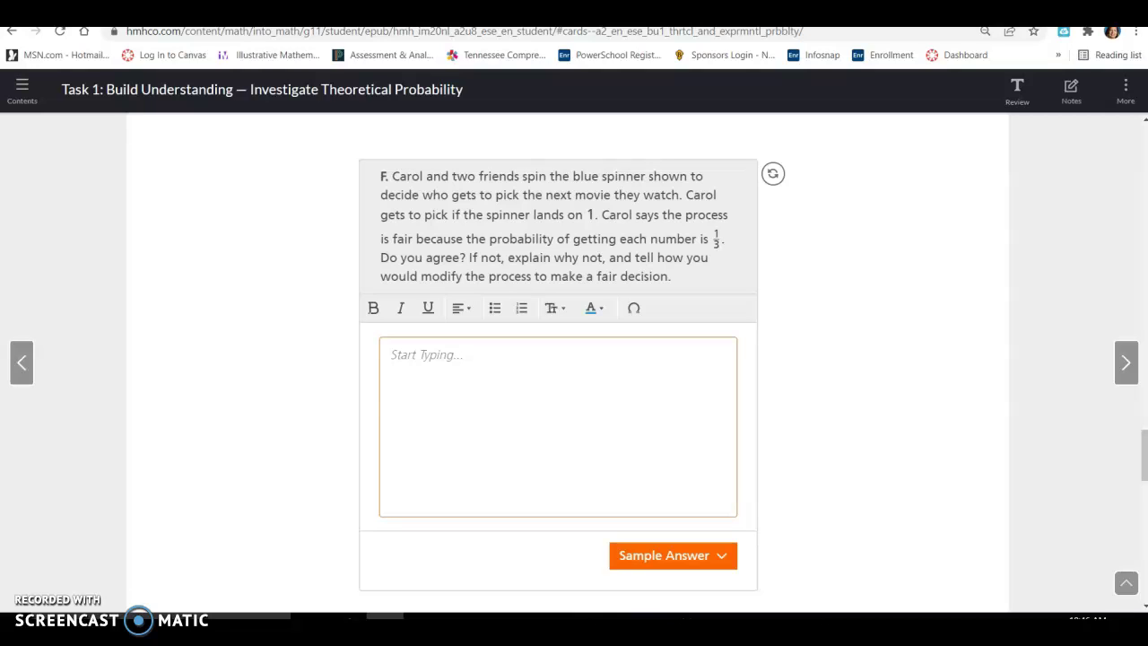
pyautogui.scroll(-4, 557, 359)
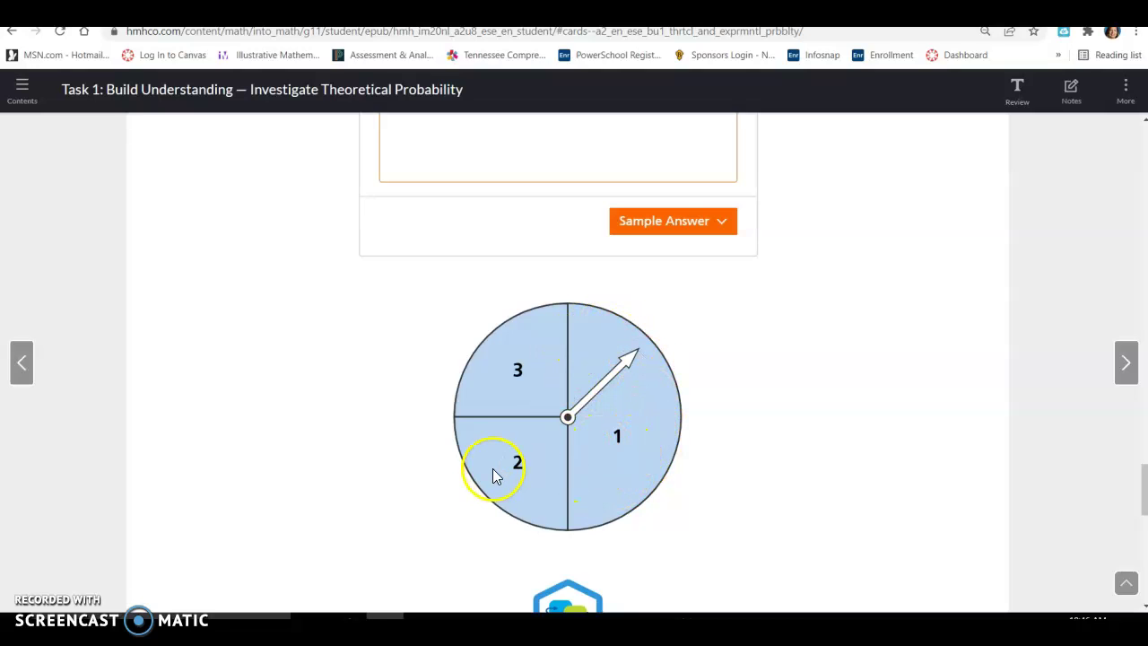
# Reread question F's statement about picking the movie and look back at the blue spinner's three sectors
pyautogui.scroll(3, 505, 363)
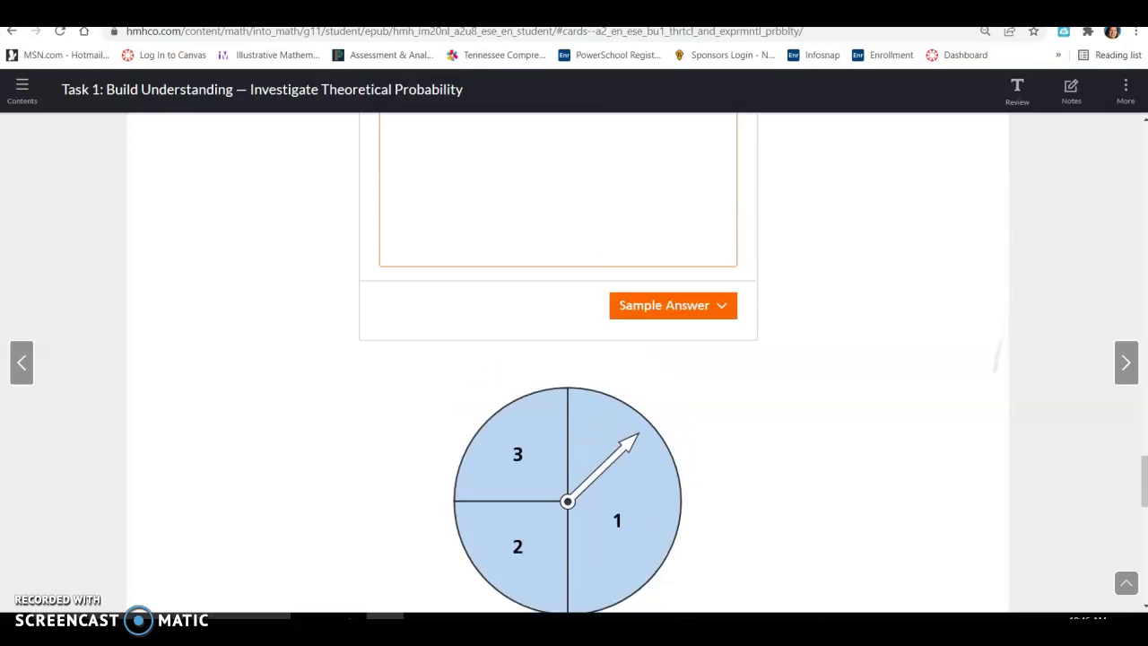
pyautogui.scroll(2, 559, 363)
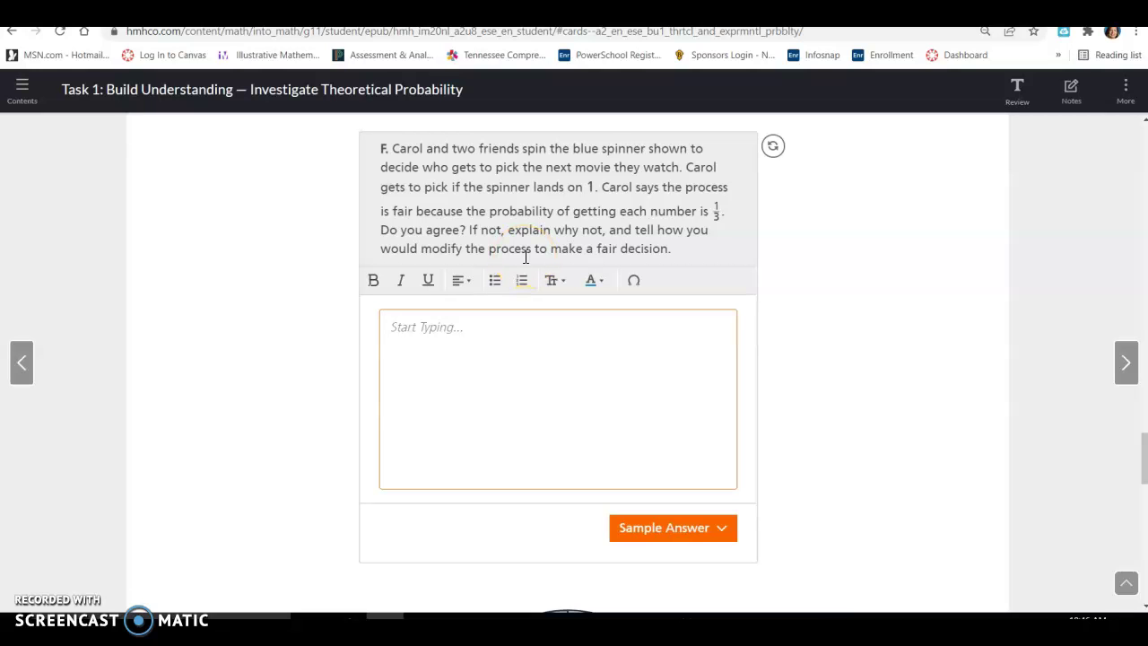
pyautogui.scroll(-5, 526, 257)
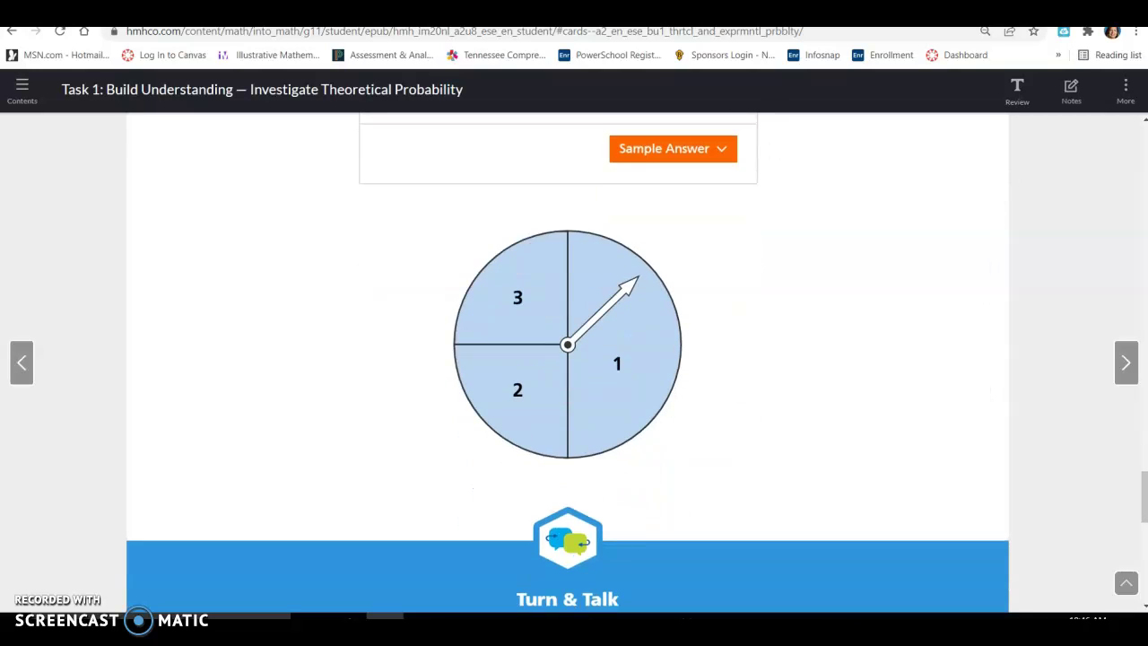
pyautogui.scroll(3, 302, 192)
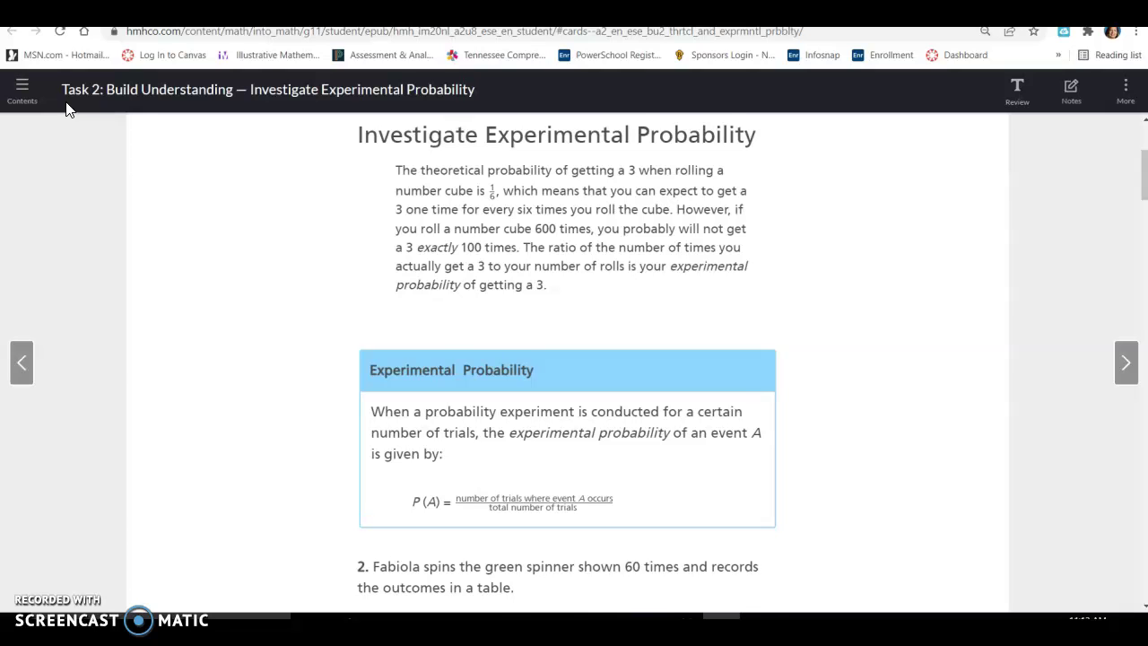
# In Task 2, answer question A on the theoretical probability of spinning an 11 with 1/12 and check the answer
pyautogui.scroll(-3, 573, 358)
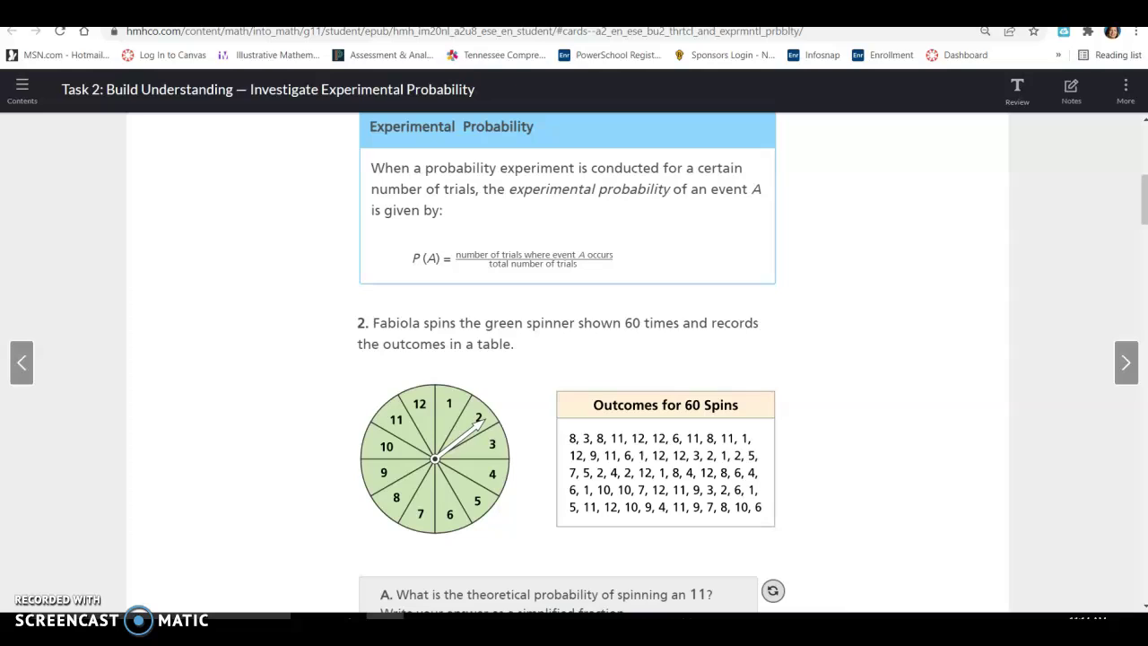
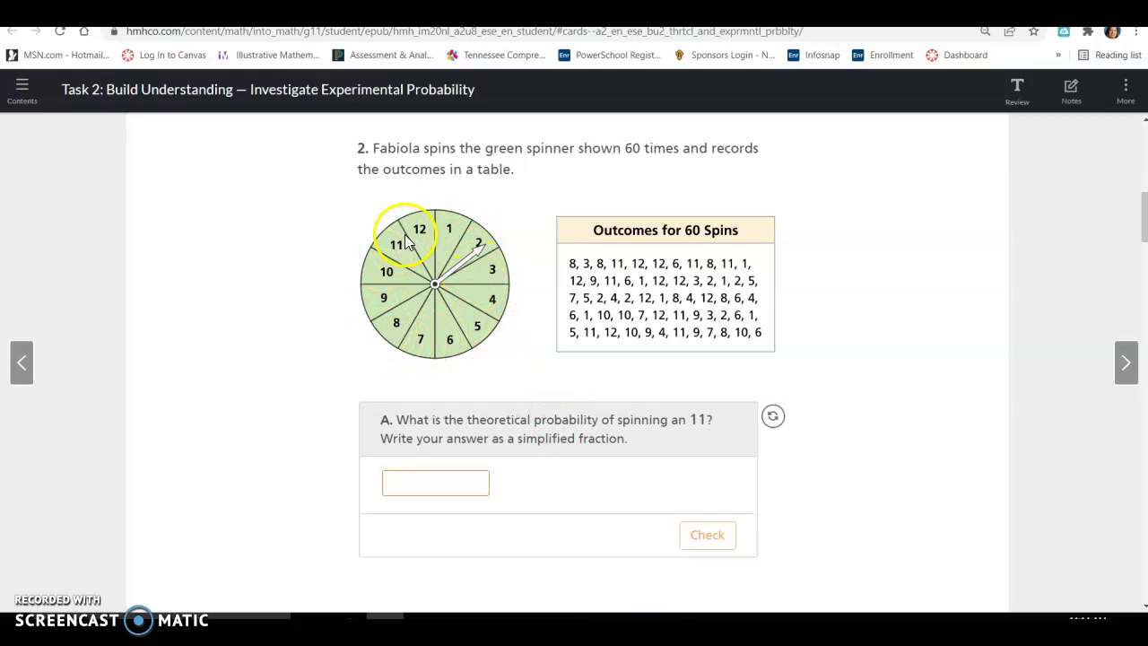
pyautogui.click(437, 485)
pyautogui.write('1/12')
pyautogui.press('Return')
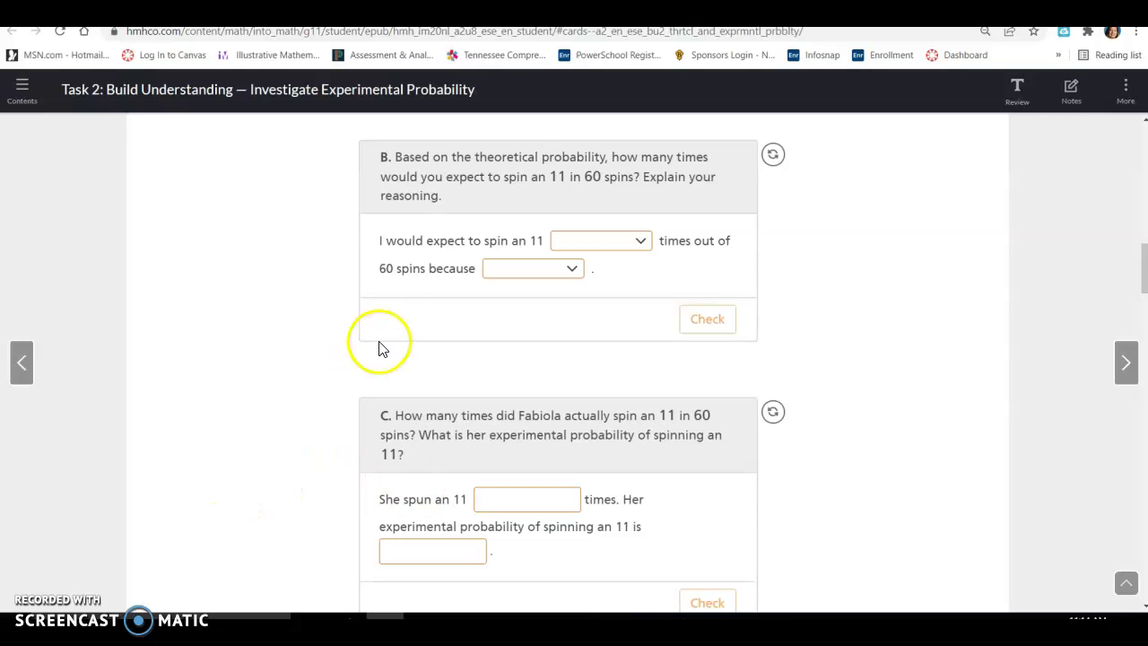
# Switch to the Wabbitemu calculator, turn it on, clear its screen and compute 1/12*60 for question B, then return to the lesson
pyautogui.click(615, 246)
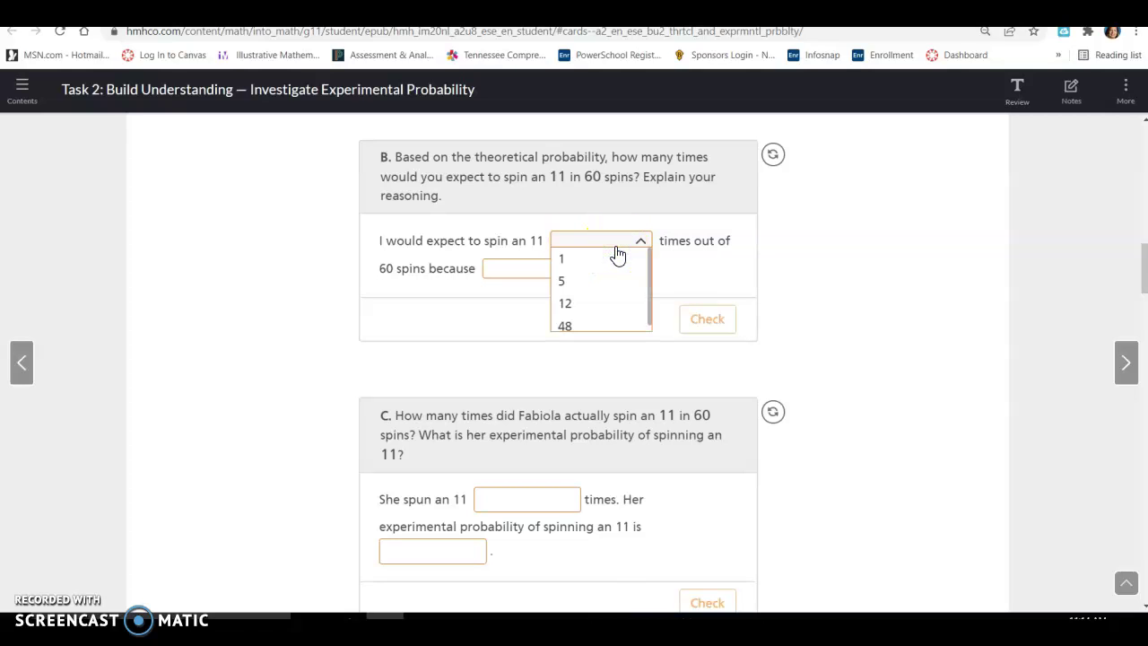
pyautogui.moveTo(683, 616)
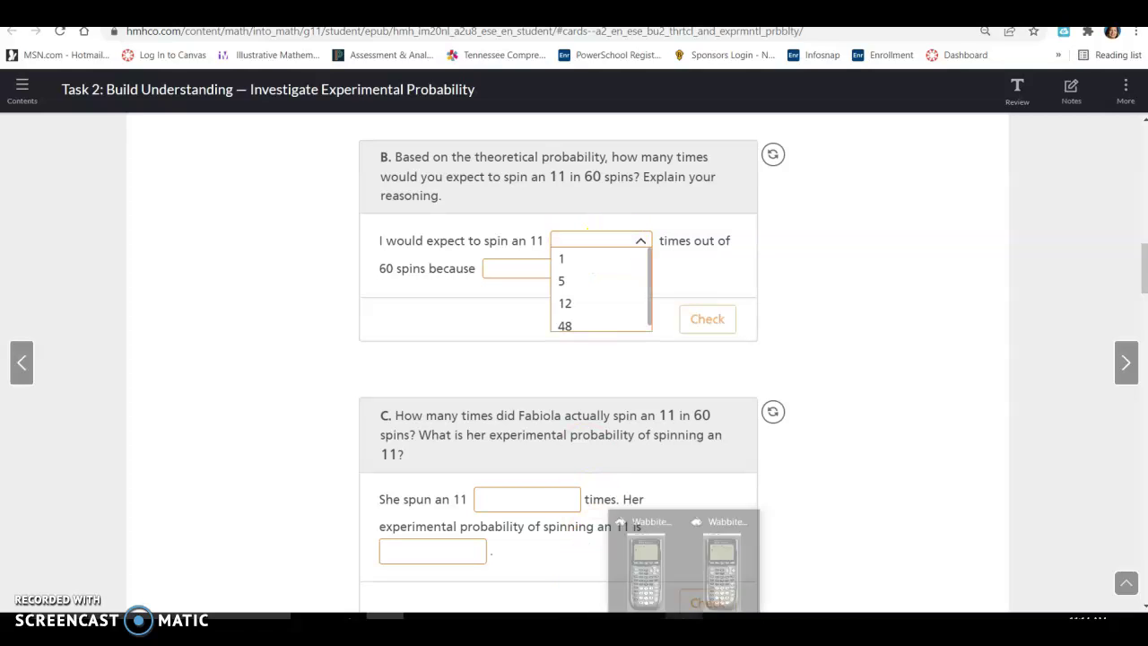
pyautogui.click(718, 573)
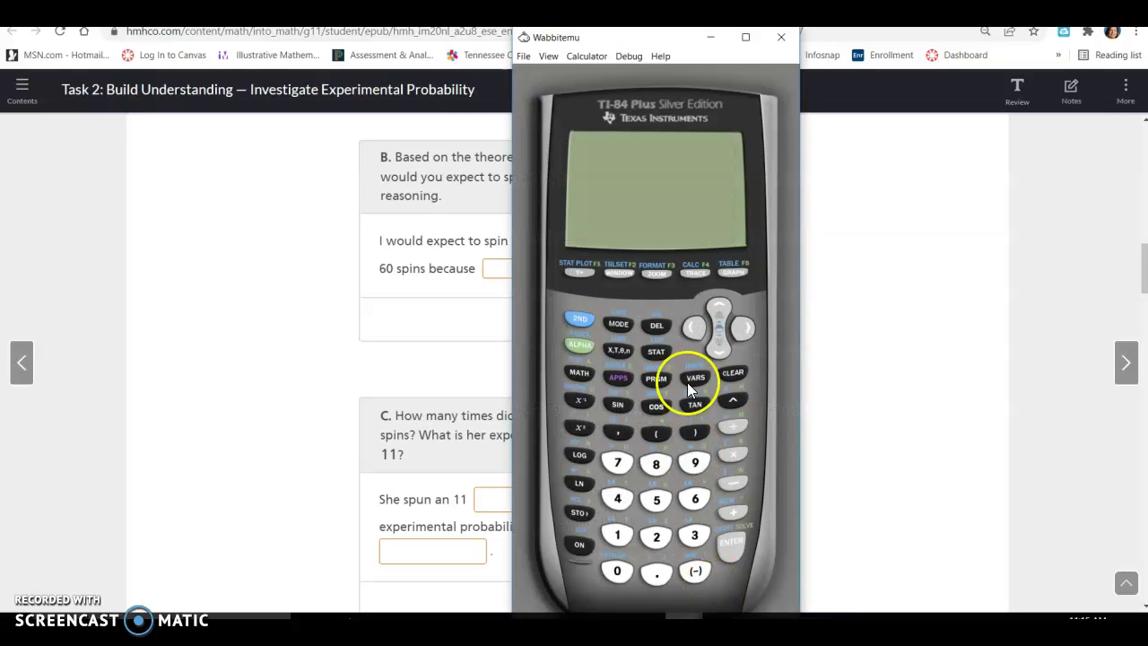
pyautogui.click(580, 538)
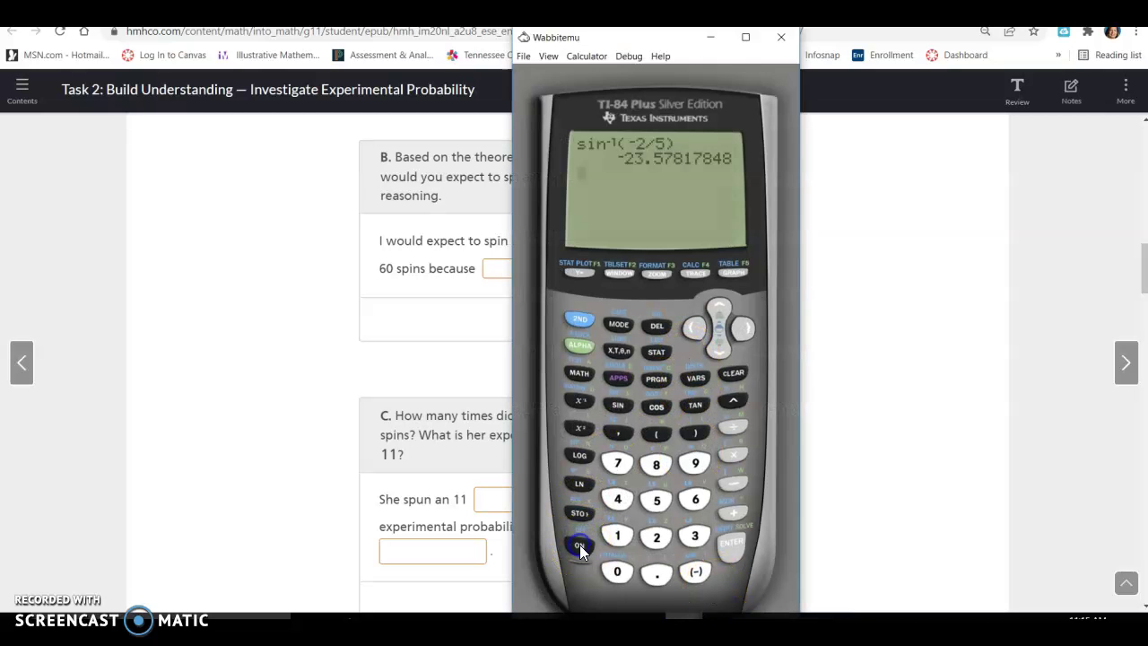
pyautogui.click(733, 376)
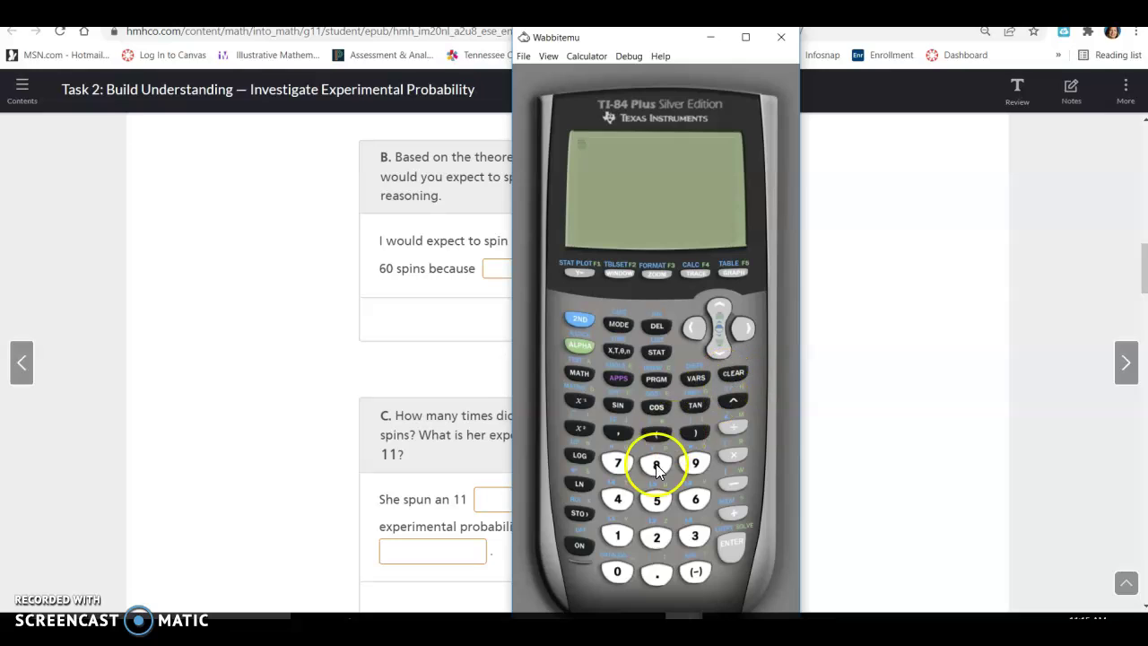
pyautogui.click(618, 537)
pyautogui.click(731, 429)
pyautogui.click(619, 538)
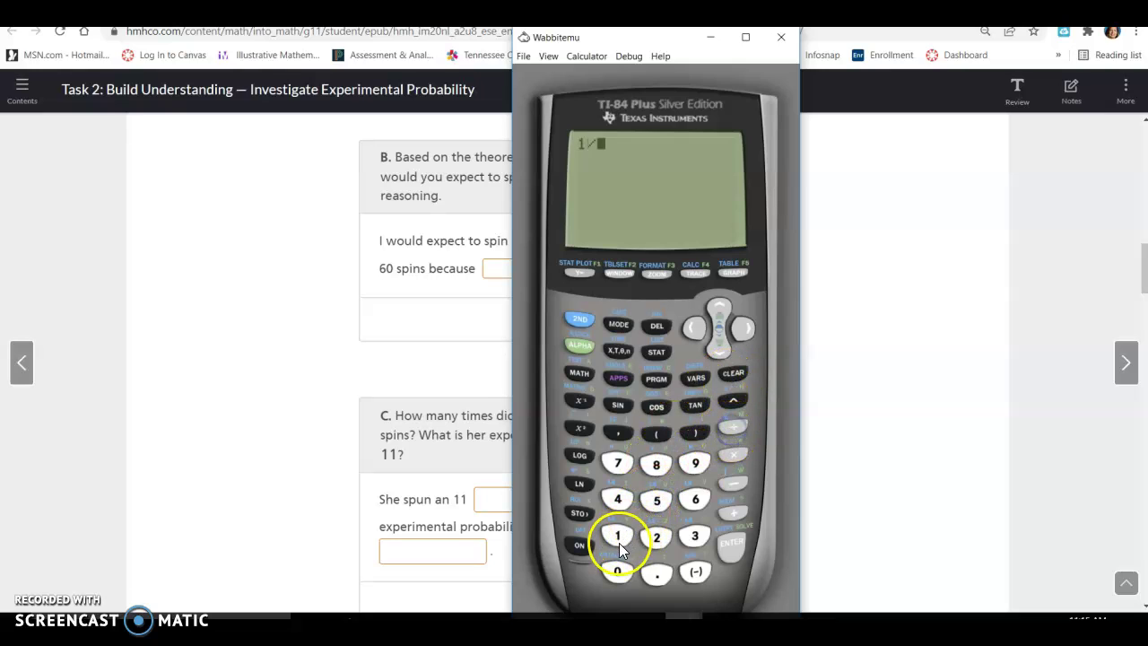
pyautogui.click(653, 539)
pyautogui.click(732, 455)
pyautogui.click(695, 499)
pyautogui.click(616, 571)
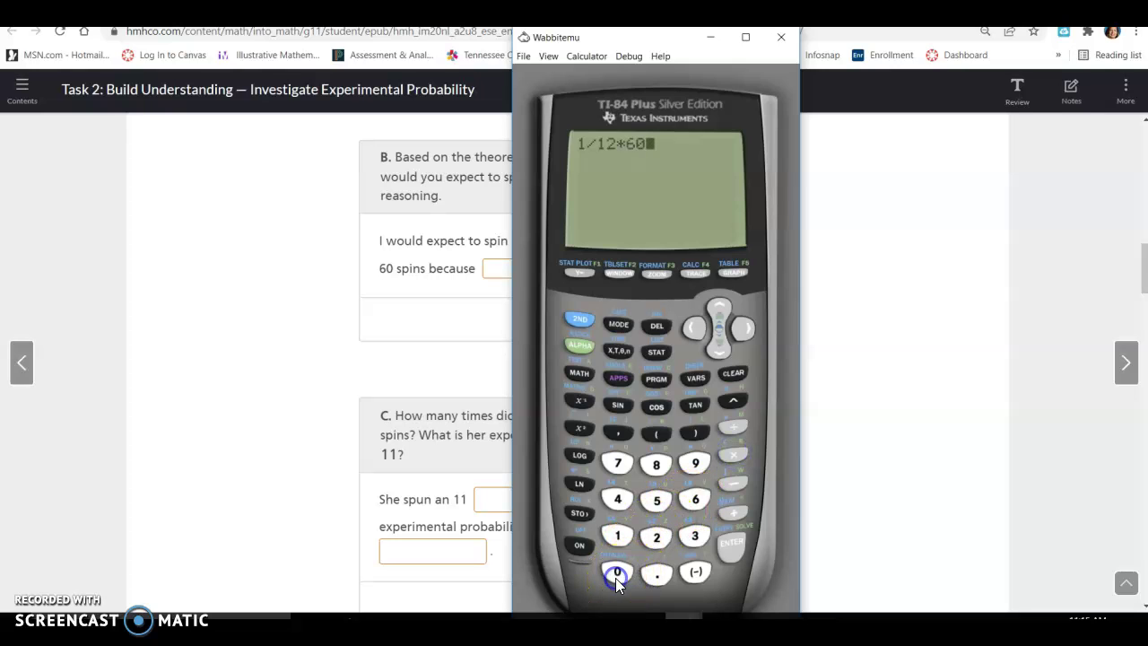
pyautogui.click(734, 546)
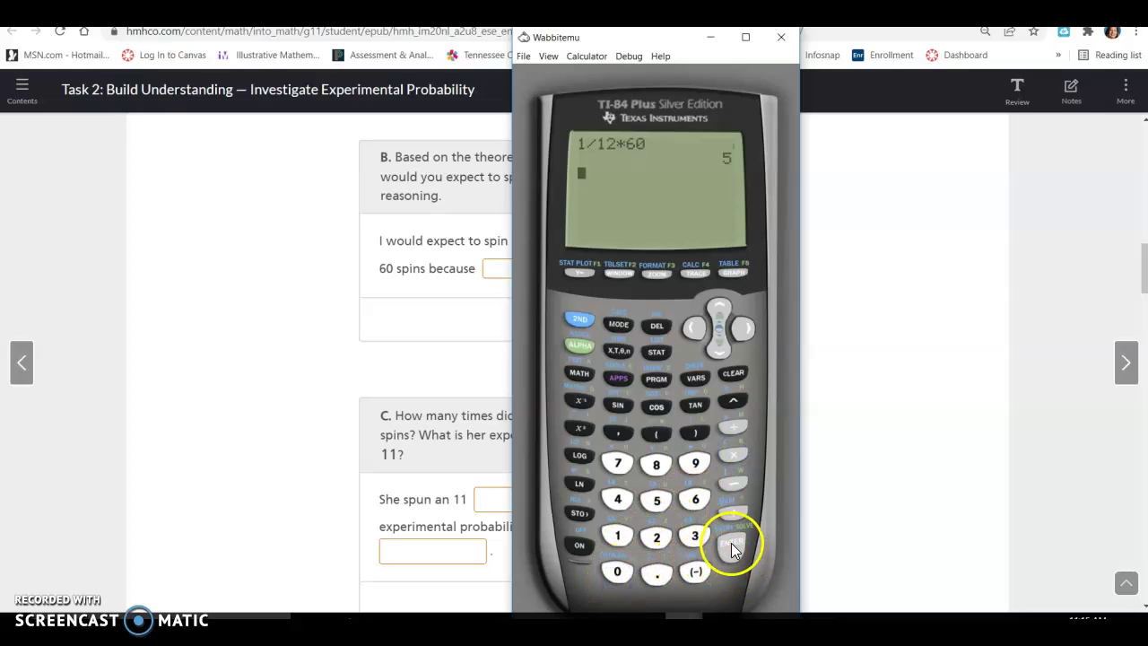
pyautogui.click(710, 36)
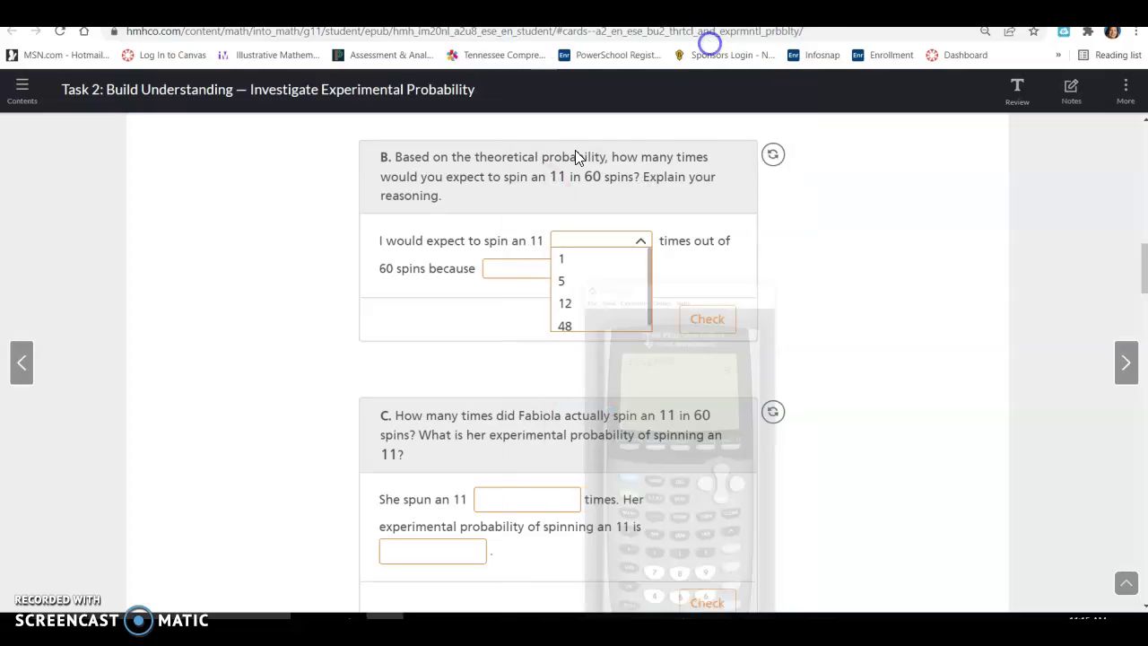
# Complete question B with 5 expected spins and the reason 1/12 · 60 = 5, and check the answer
pyautogui.click(567, 283)
pyautogui.click(434, 273)
pyautogui.click(536, 273)
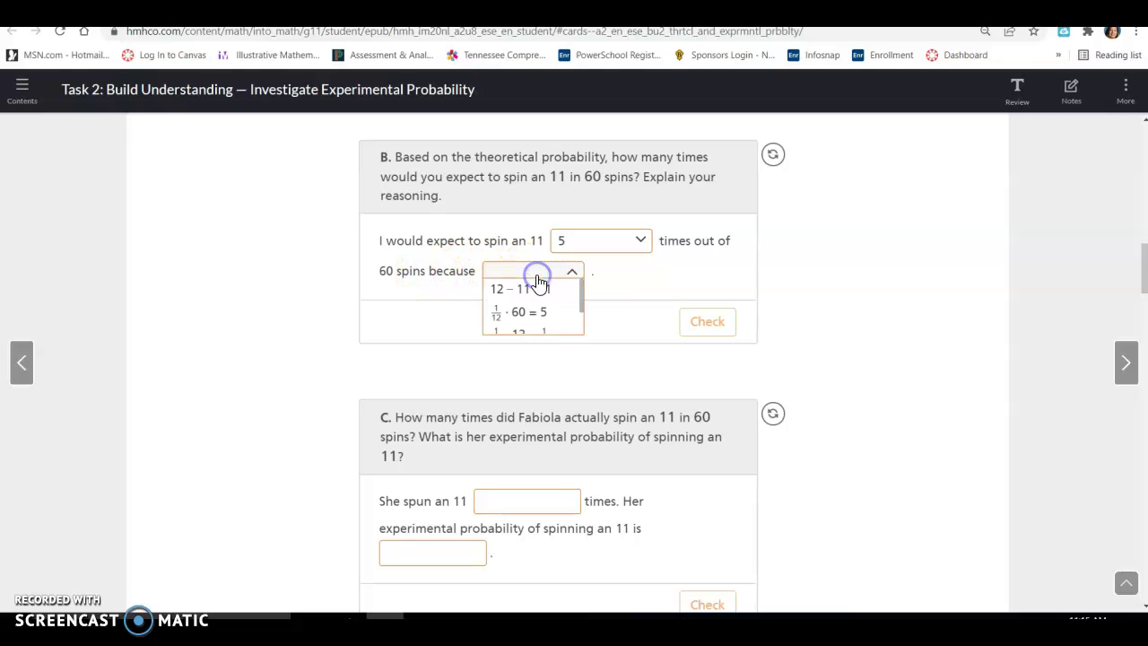
pyautogui.click(520, 314)
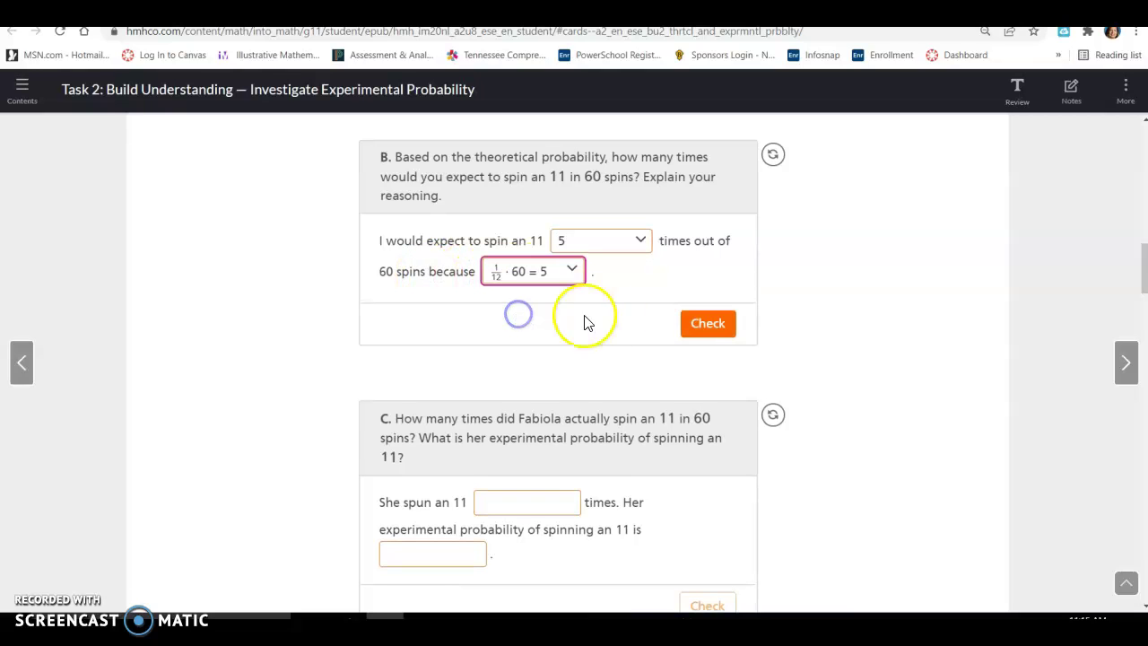
pyautogui.click(707, 322)
# Count the 11s in the 60-spin outcomes table, answer question C with 7 times and probability 7/60, and check the answer
pyautogui.scroll(-3, 647, 351)
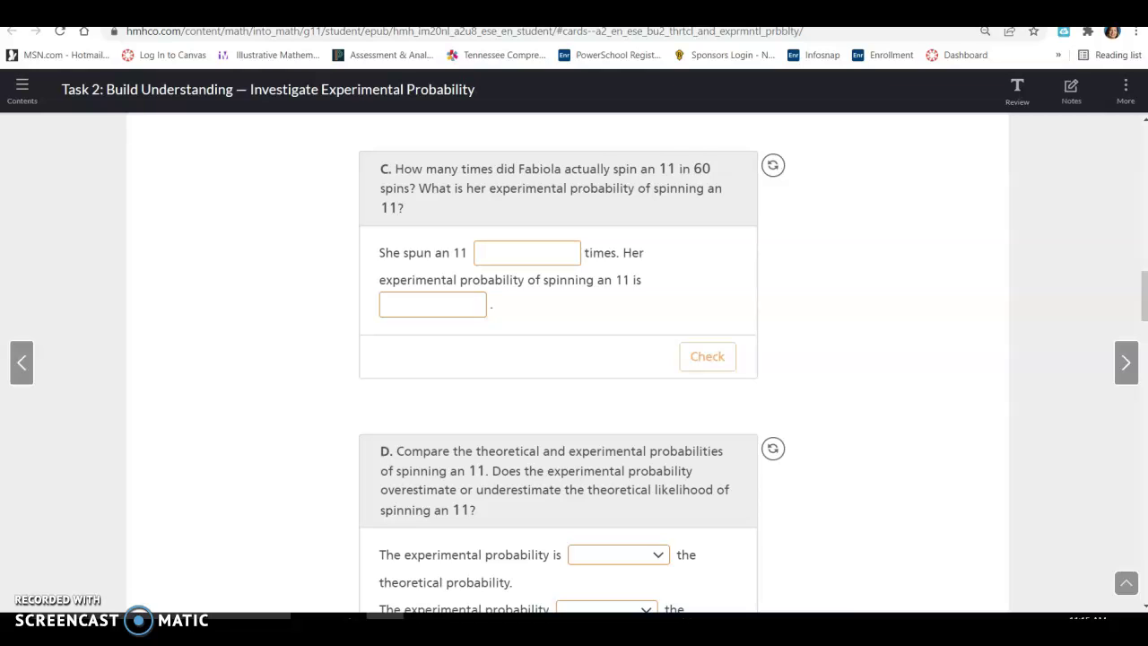
pyautogui.scroll(1, 558, 359)
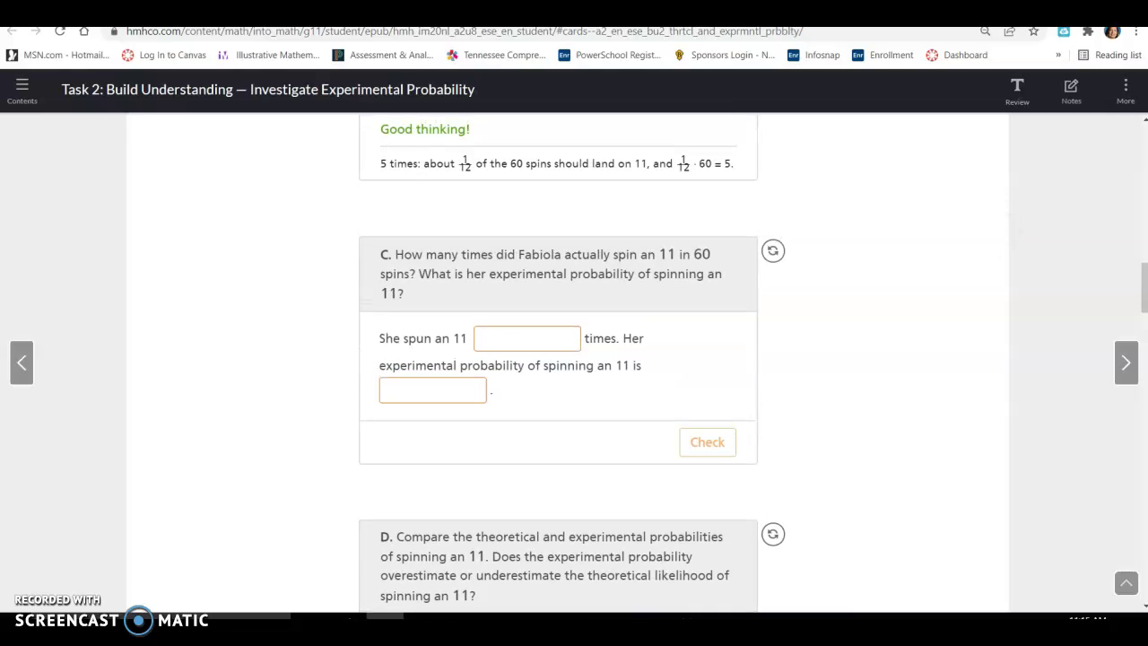
pyautogui.scroll(8, 574, 359)
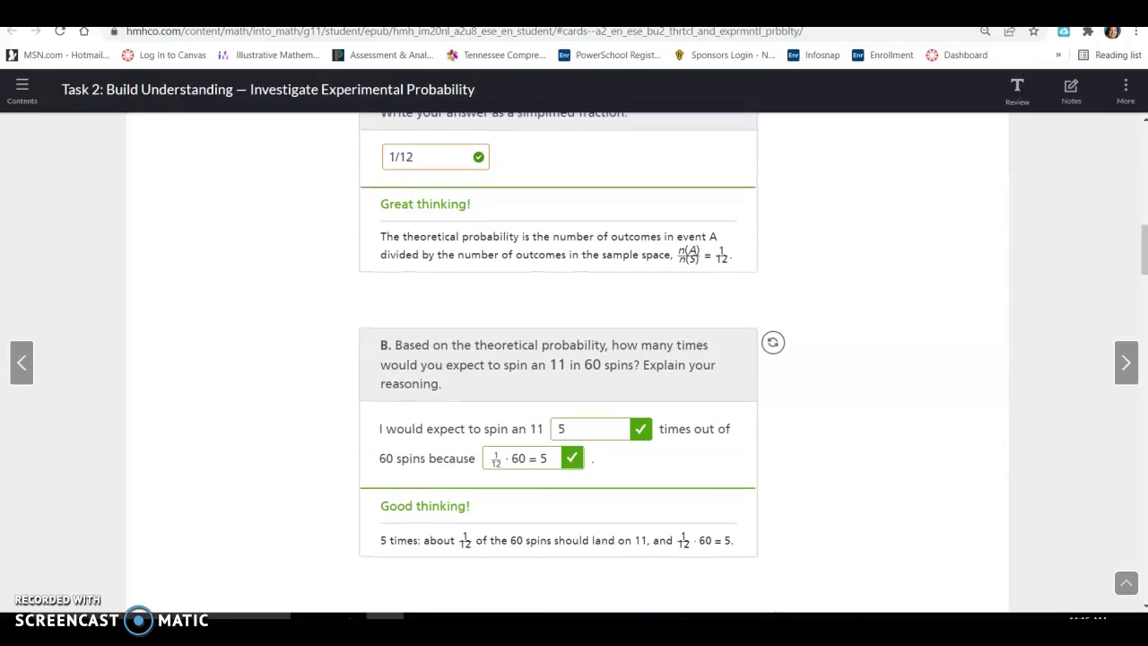
pyautogui.scroll(-1, 574, 359)
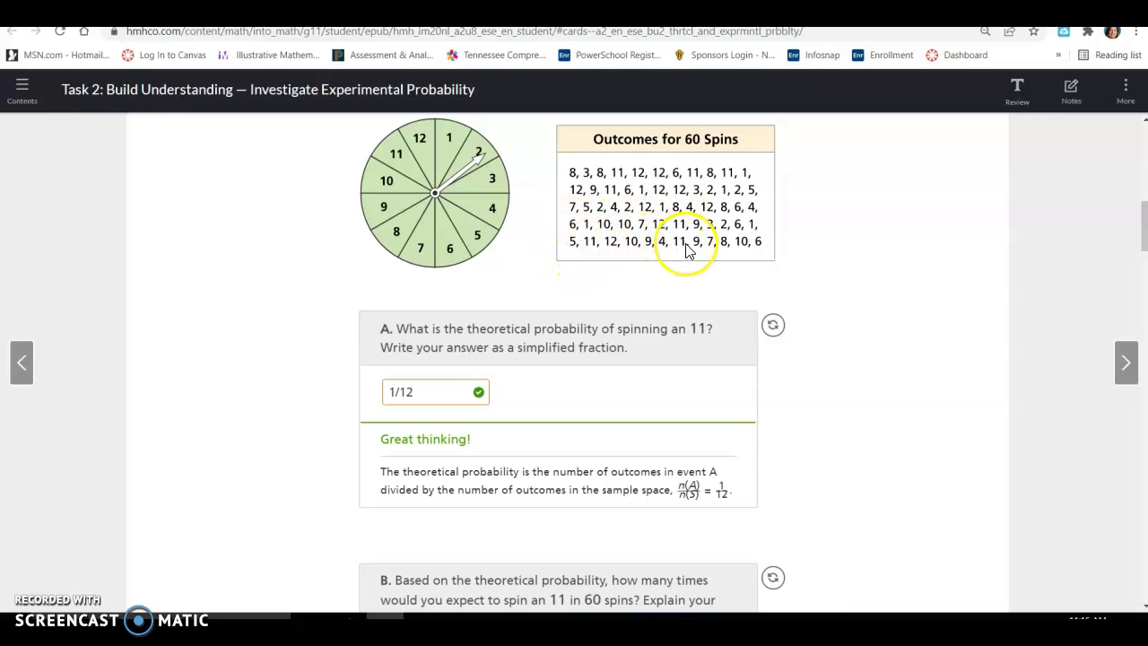
pyautogui.scroll(-7, 686, 250)
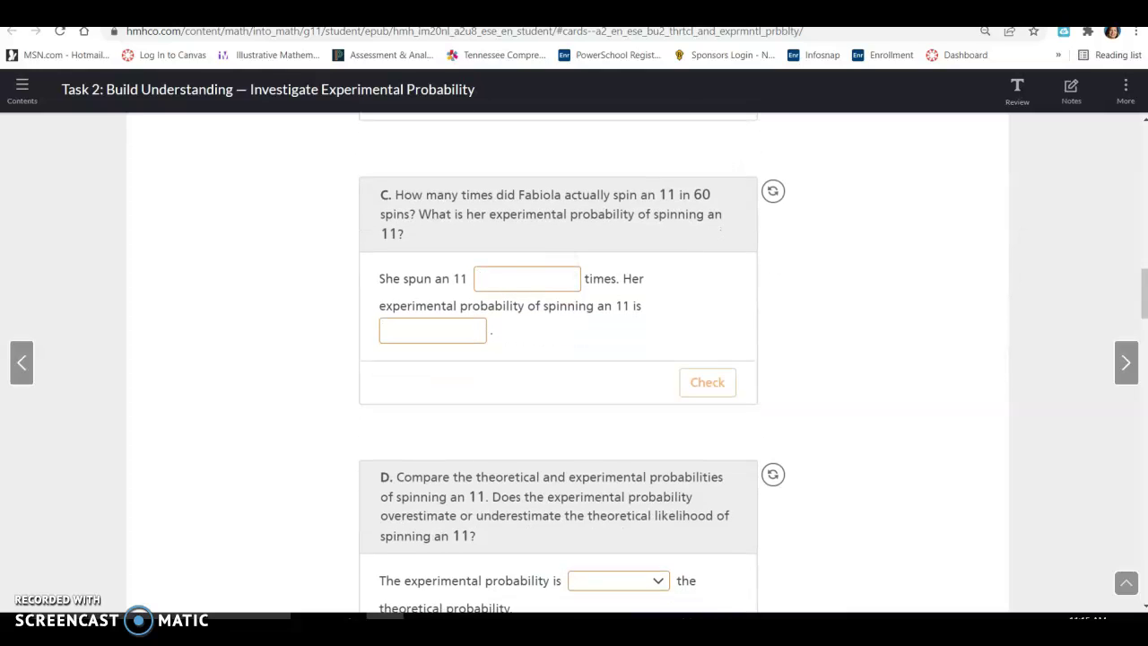
pyautogui.click(419, 330)
pyautogui.write('7')
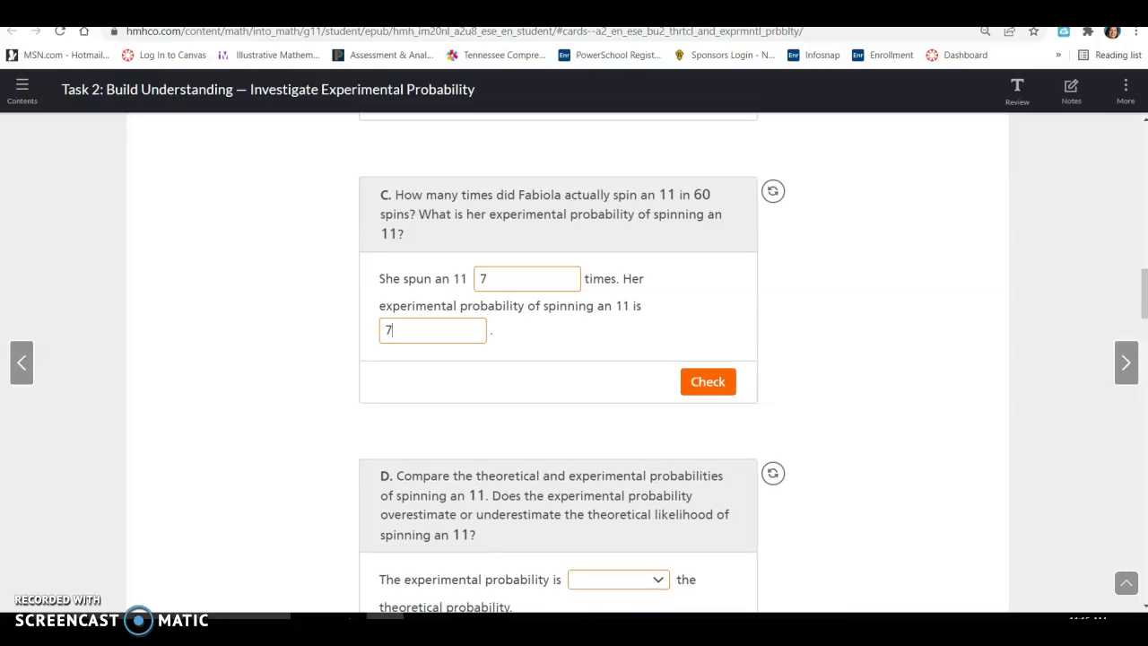
pyautogui.write('/60')
pyautogui.press('Return')
# Compare the answers to questions A to C, complete question D with "greater than" and "overestimates", and check the answer
pyautogui.scroll(-3, 558, 358)
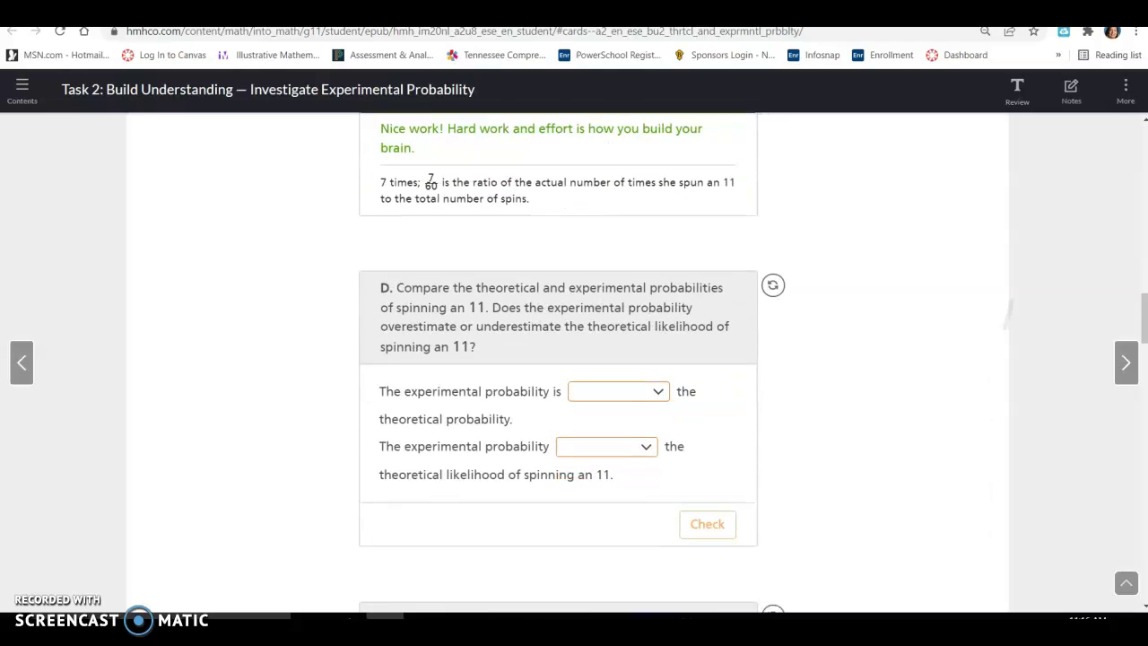
pyautogui.scroll(-1, 557, 358)
pyautogui.scroll(-1, 572, 359)
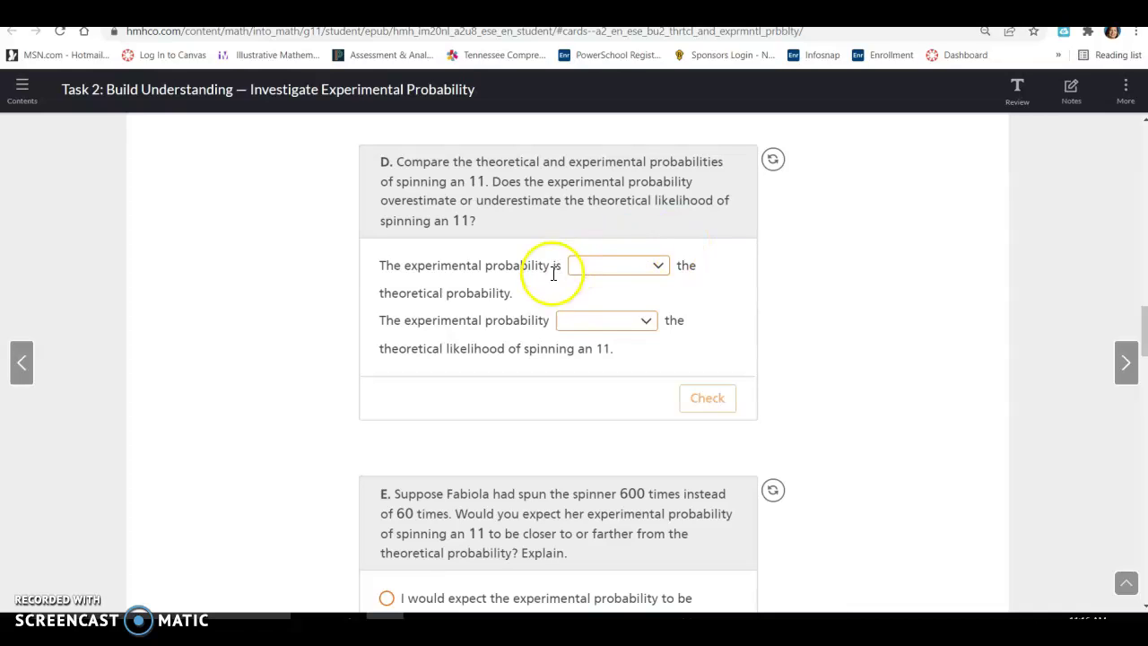
pyautogui.click(611, 269)
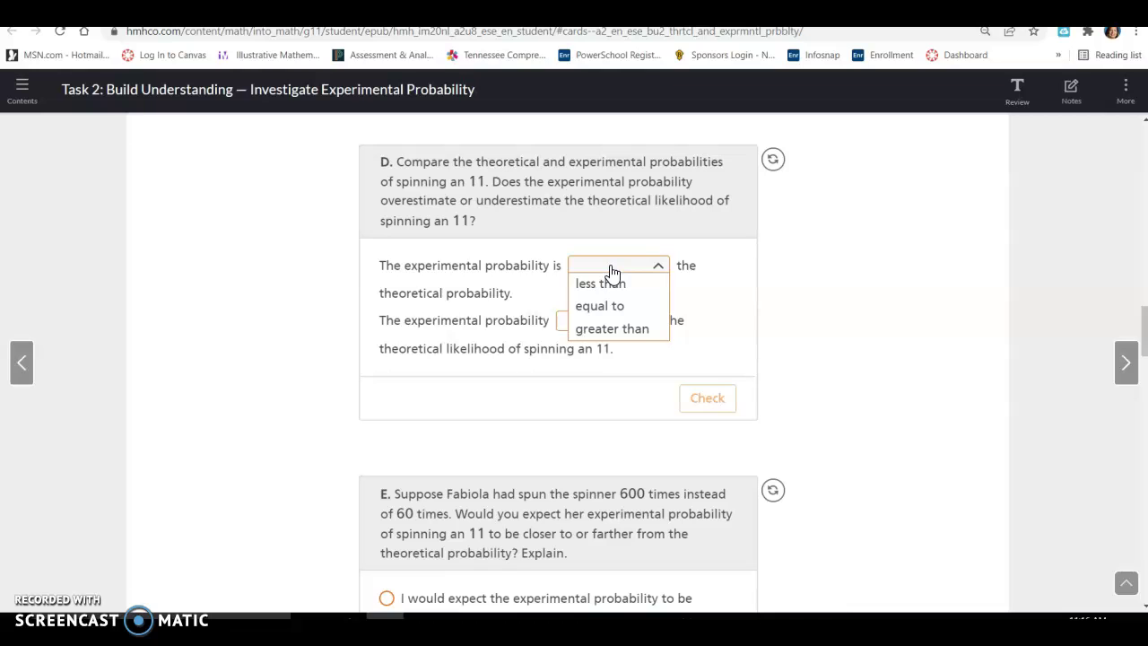
pyautogui.click(617, 332)
pyautogui.scroll(8, 617, 340)
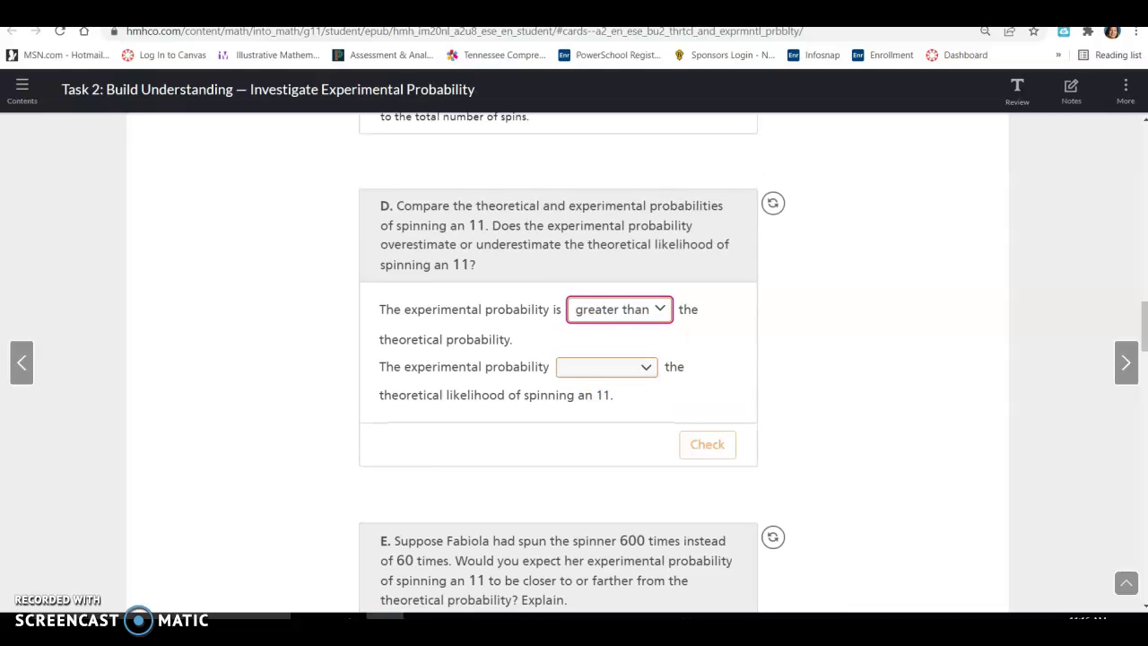
pyautogui.scroll(-2, 623, 159)
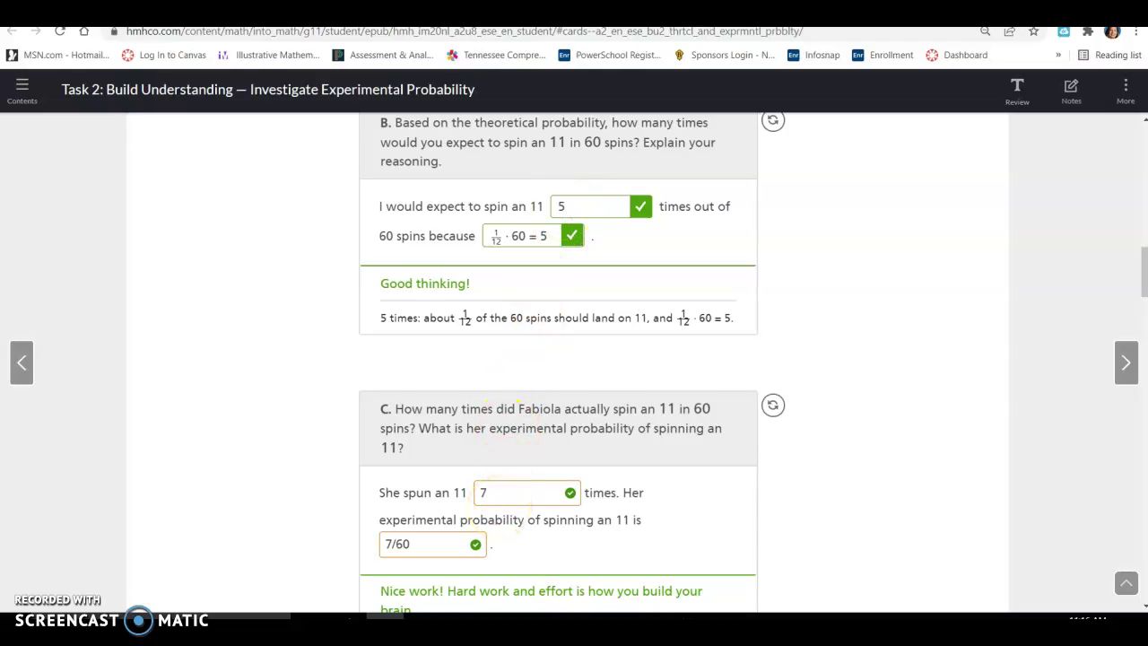
pyautogui.scroll(-6, 499, 512)
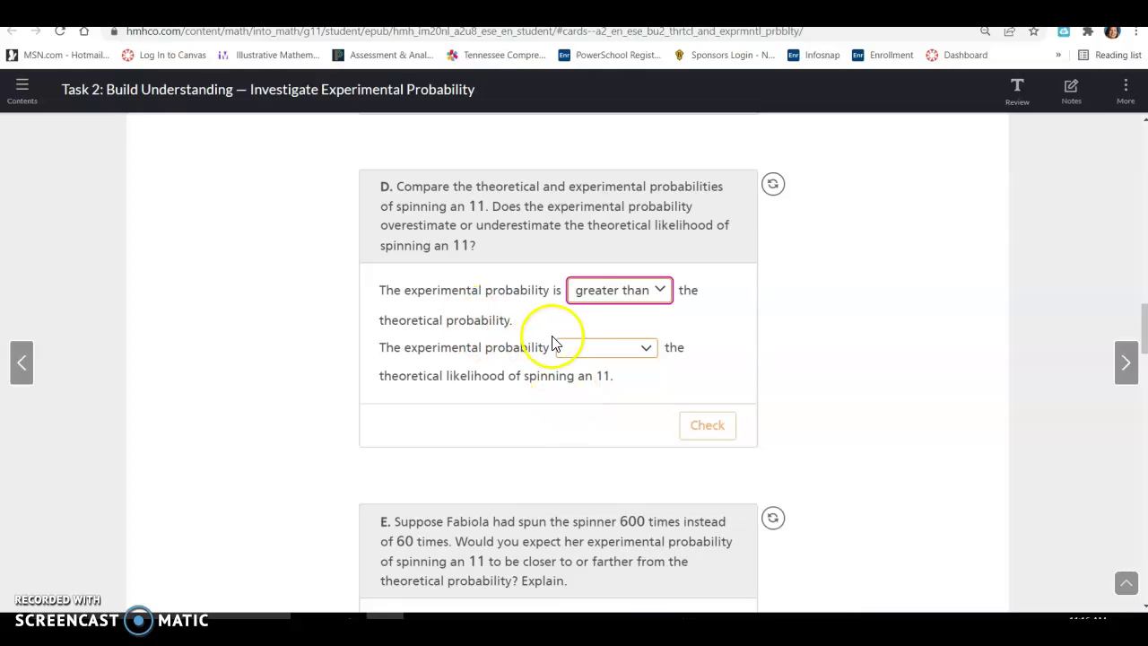
pyautogui.click(635, 357)
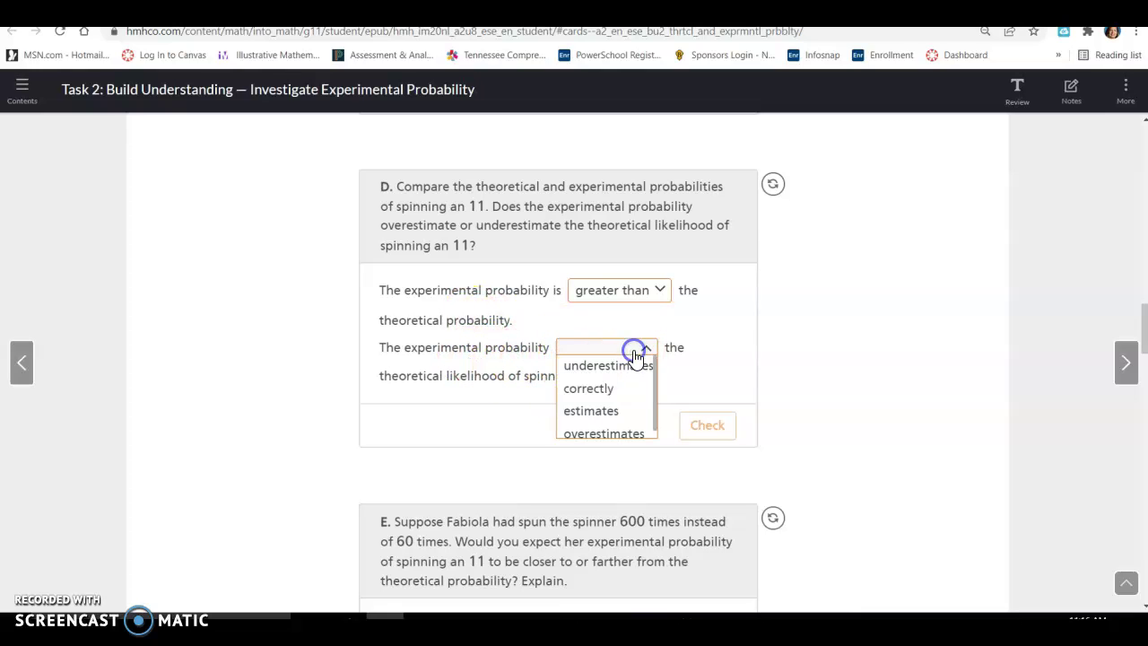
pyautogui.click(623, 438)
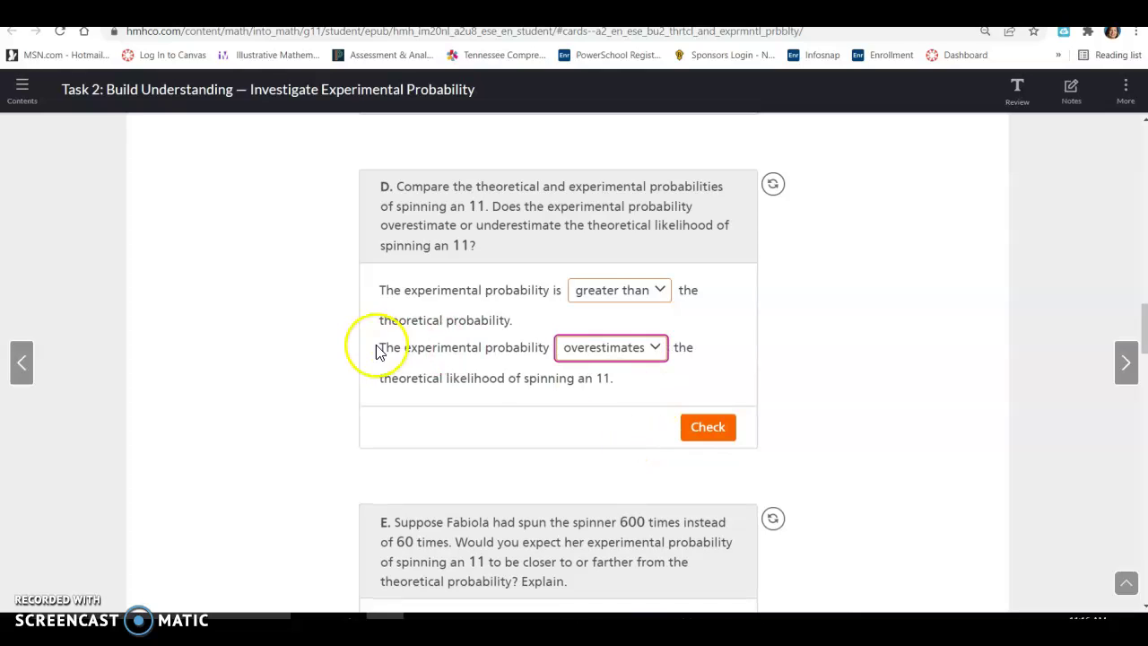
pyautogui.click(707, 427)
# Answer question E by choosing that the experimental probability would be closer to the theoretical probability, and check the answer
pyautogui.scroll(-1, 708, 428)
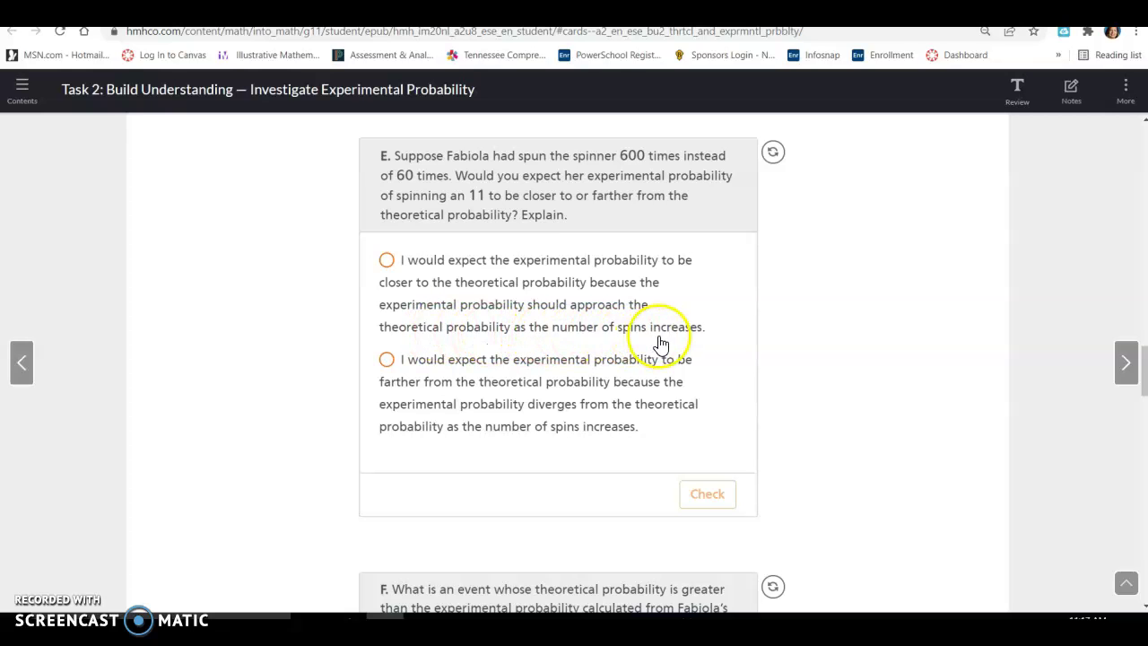
pyautogui.click(385, 265)
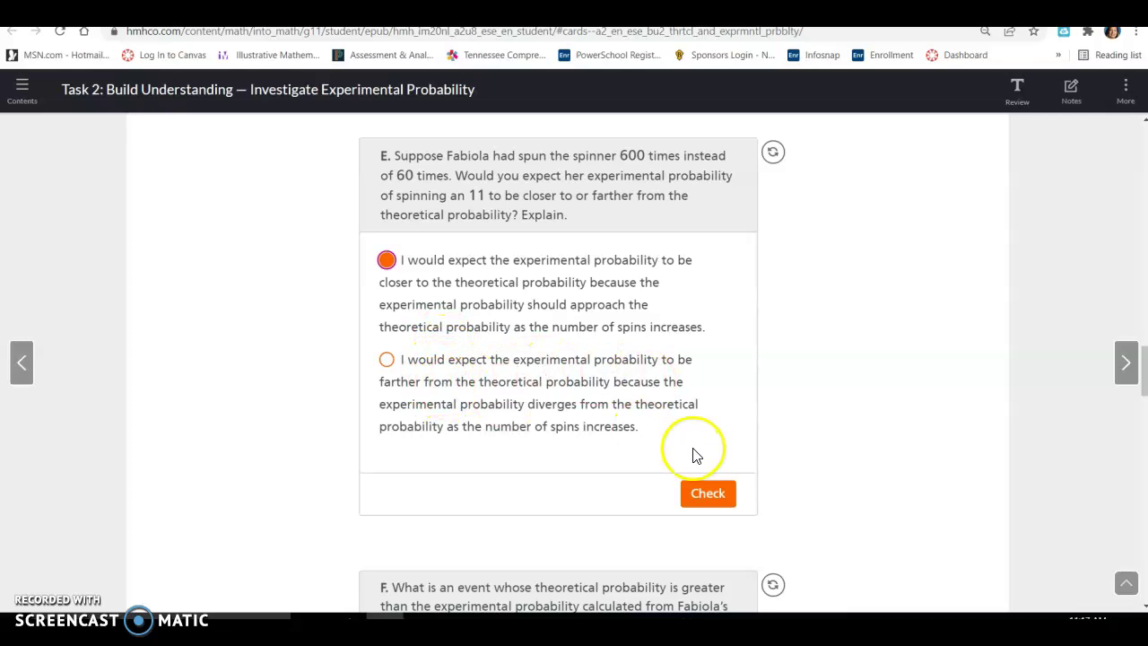
pyautogui.click(708, 493)
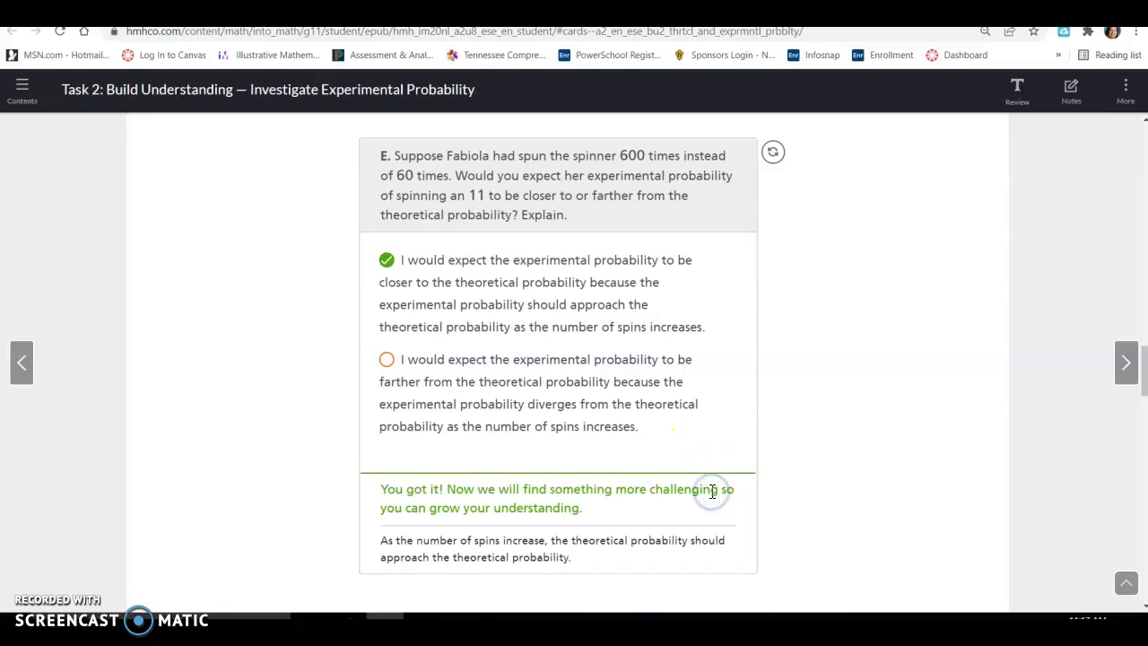
# Read question F and compare its answer options for spinning a 2, 3, 8 and 12 with the 60-spin outcomes table
pyautogui.scroll(-5, 710, 490)
pyautogui.scroll(-1, 689, 372)
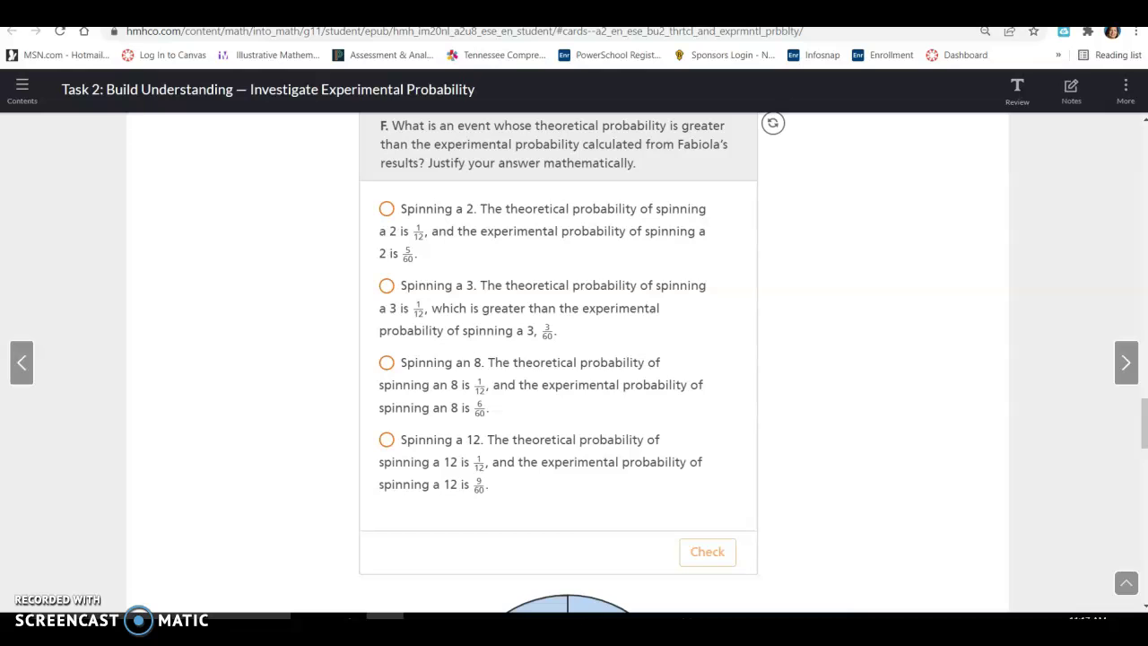
pyautogui.scroll(1, 1010, 281)
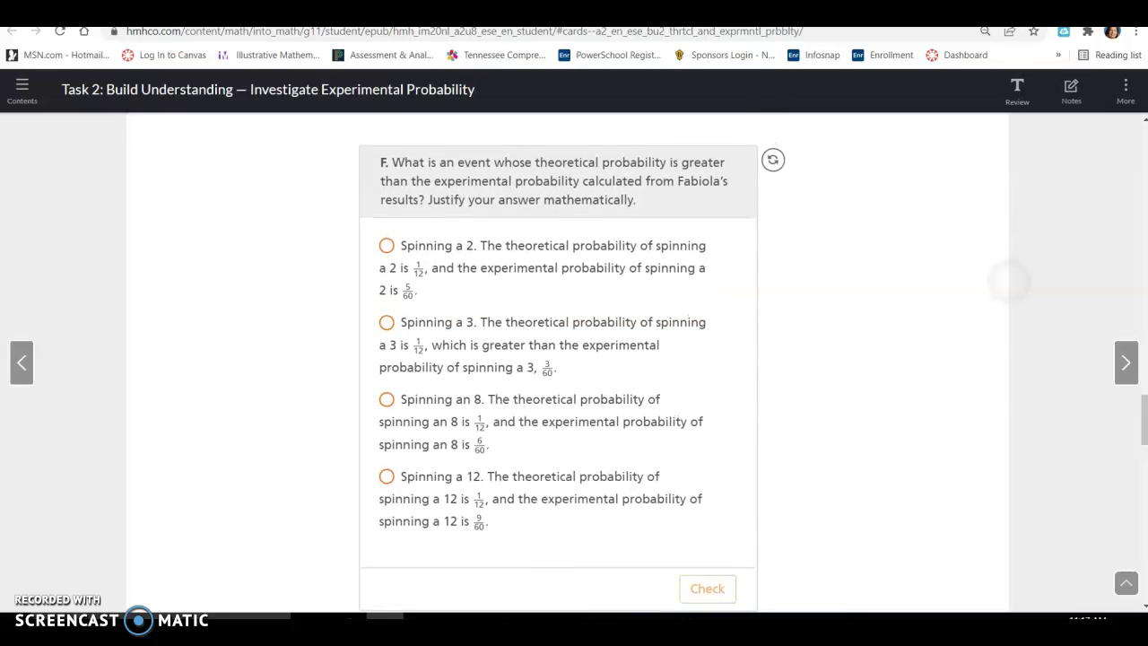
pyautogui.scroll(5, 1011, 280)
pyautogui.scroll(-2, 1010, 280)
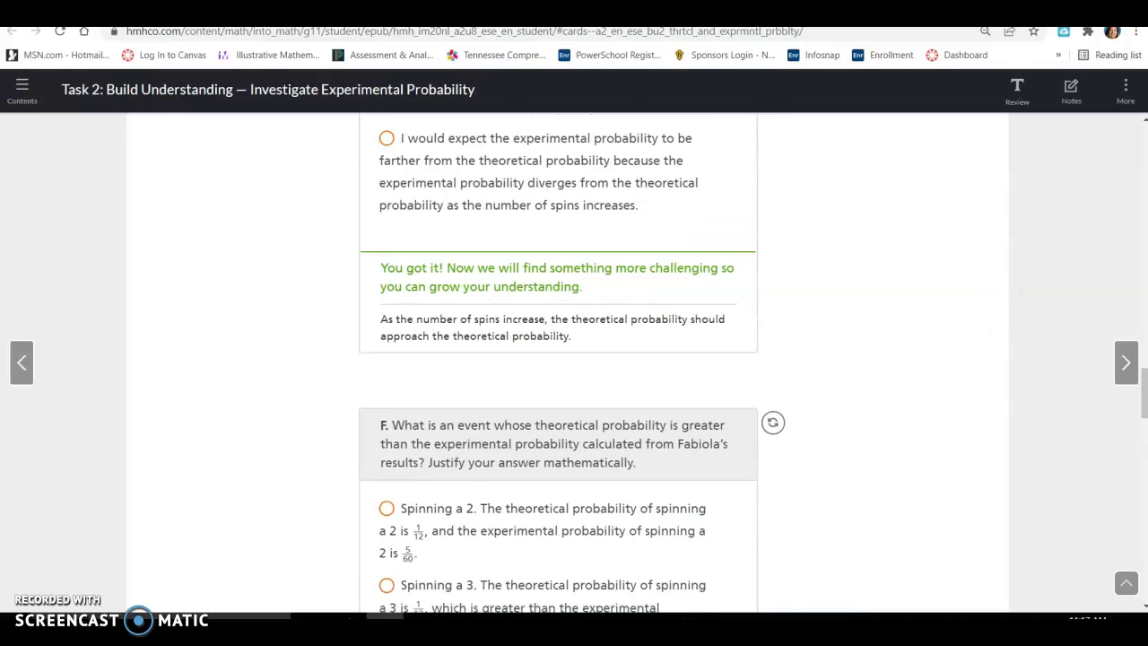
pyautogui.scroll(-3, 574, 358)
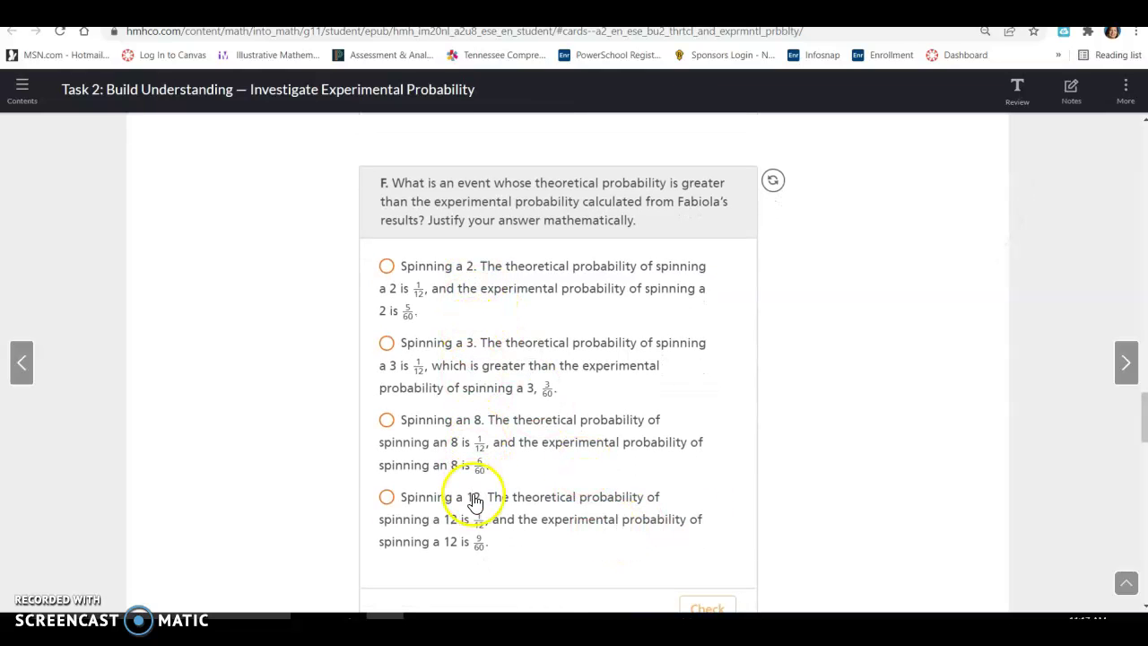
pyautogui.scroll(10, 468, 500)
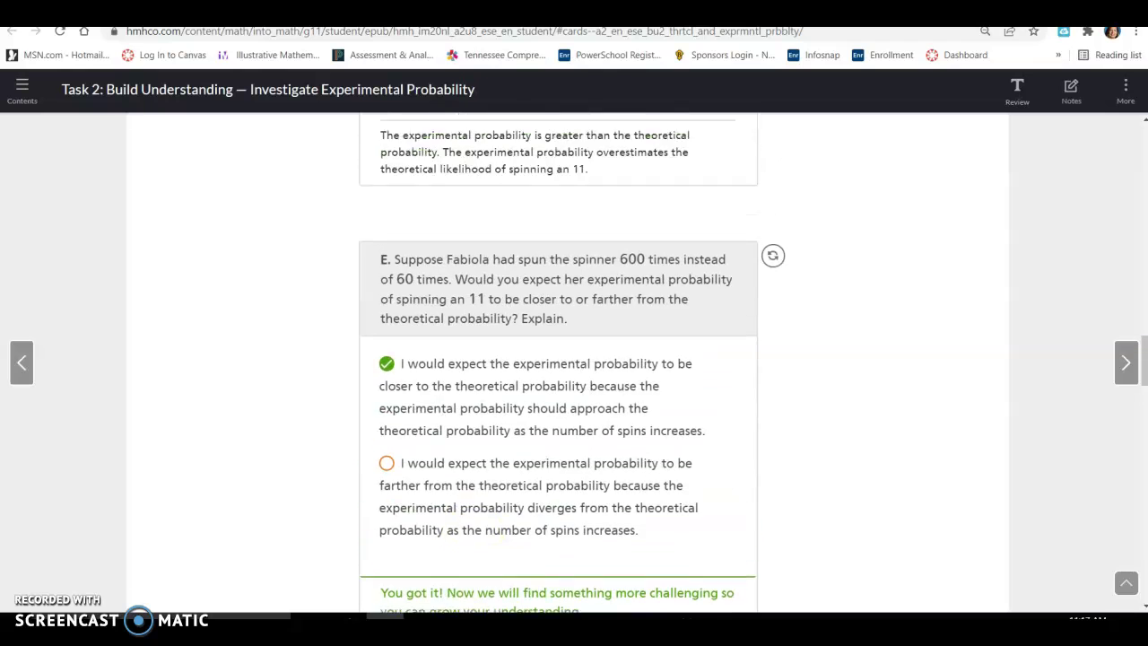
pyautogui.scroll(10, 557, 363)
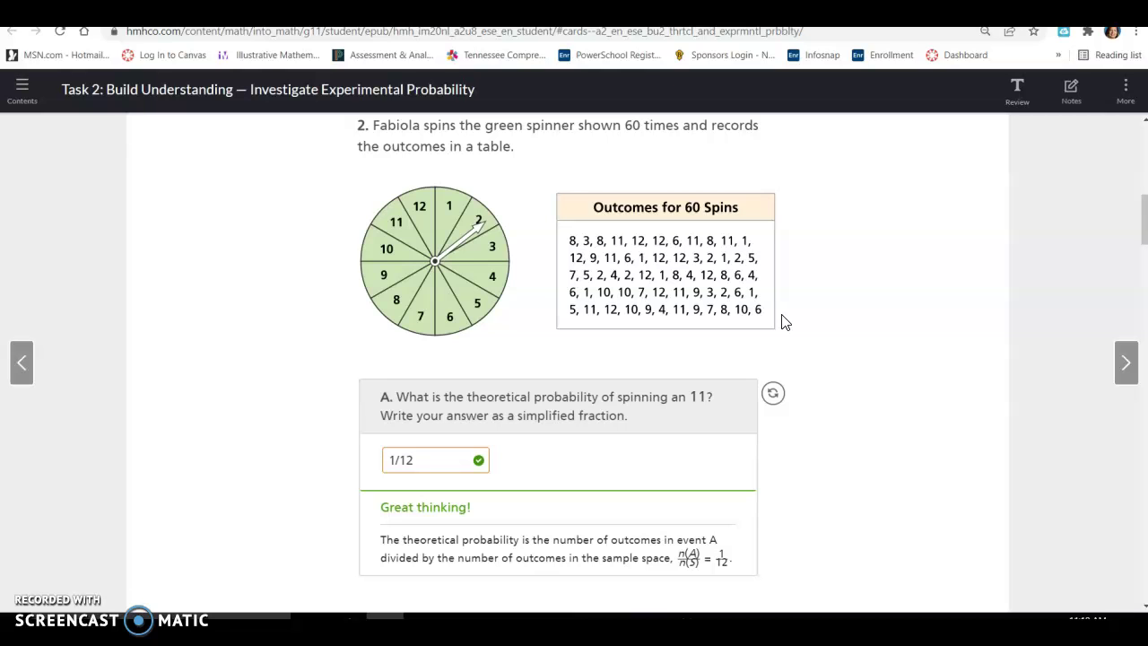
pyautogui.scroll(-15, 782, 321)
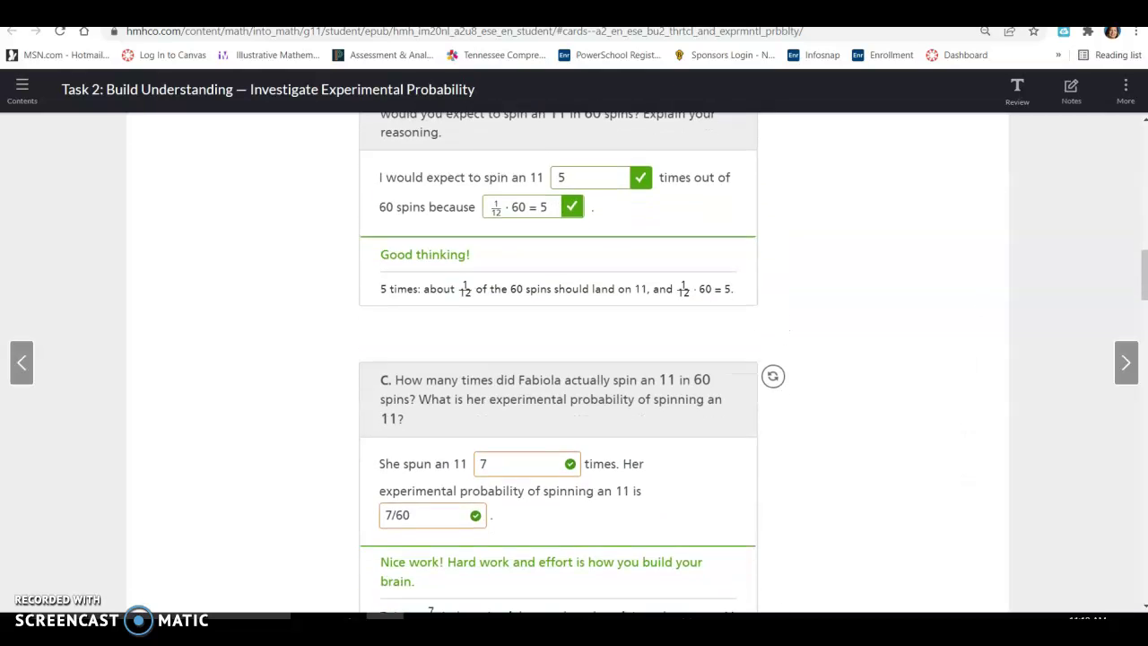
pyautogui.scroll(-12, 572, 363)
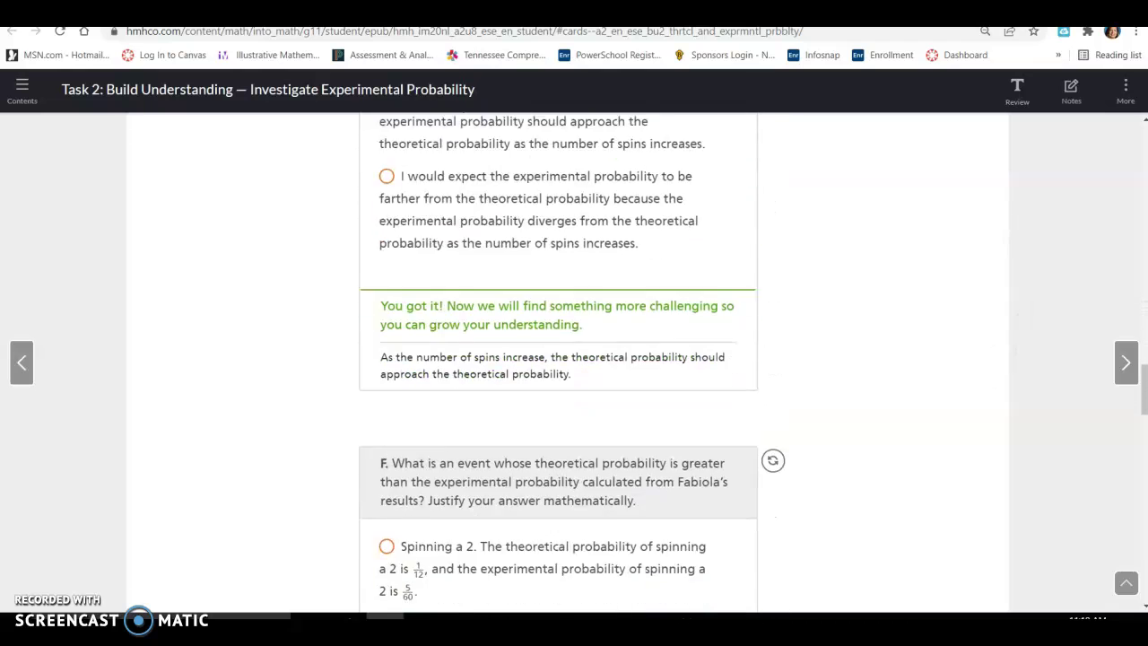
pyautogui.scroll(-1, 572, 362)
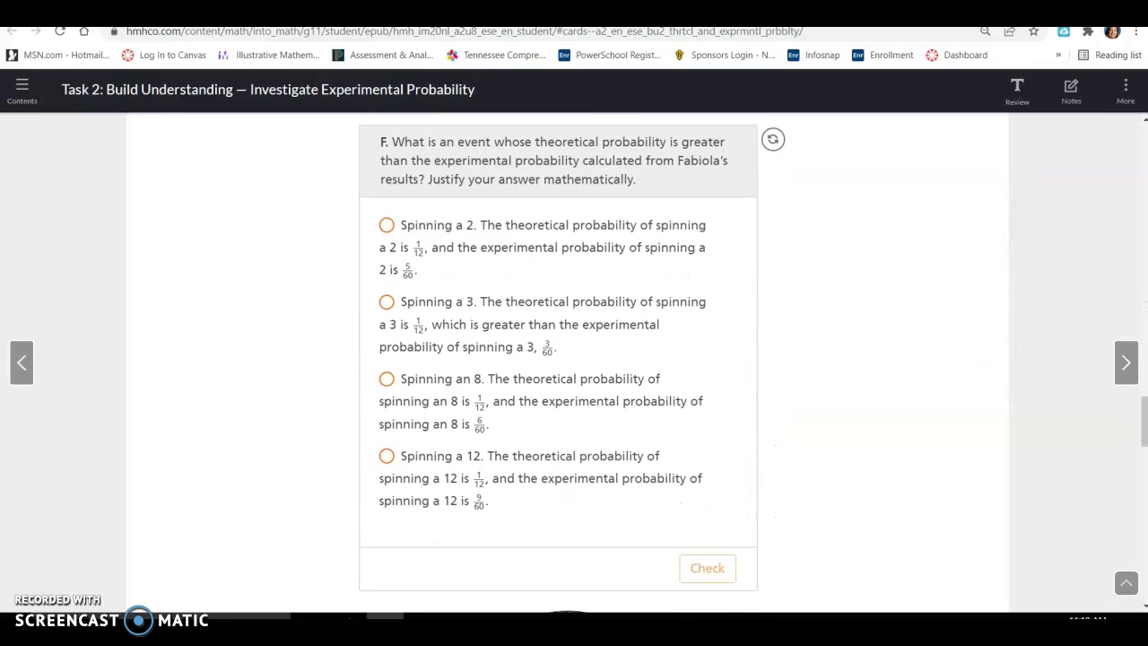